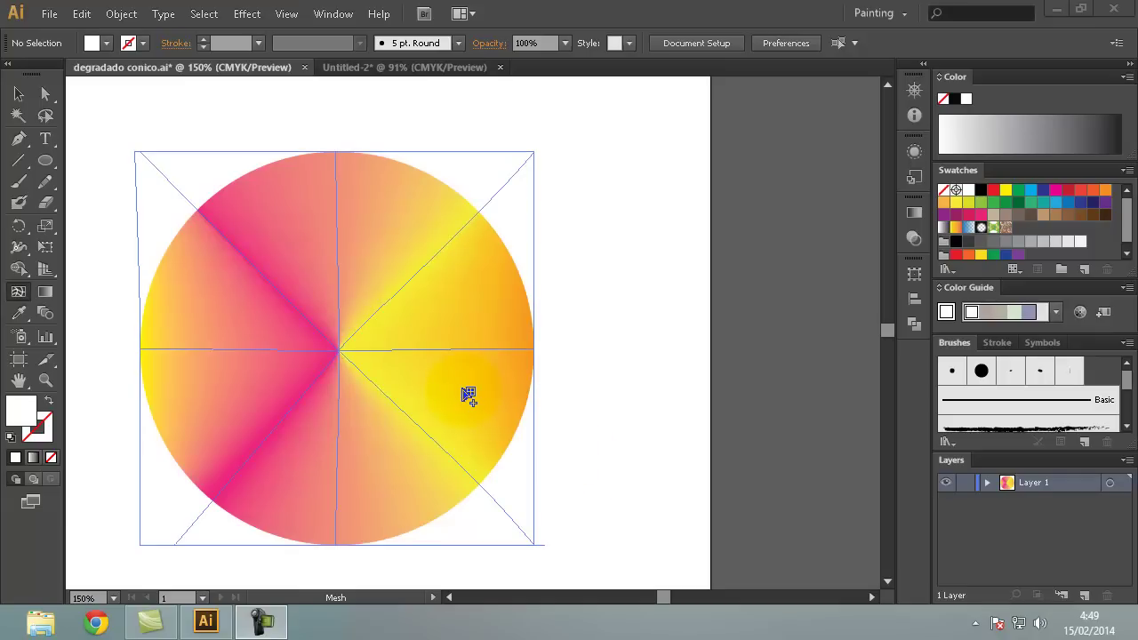
# - Deselect the finished conical-gradient example circle and start a new document from the File menu
pyautogui.click(657, 379)
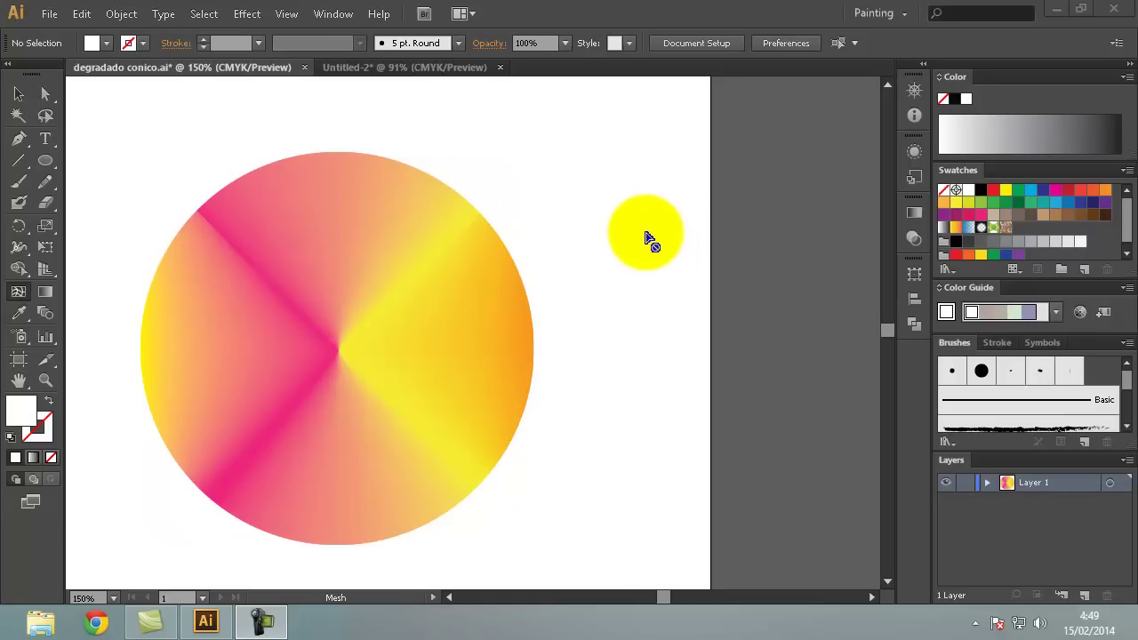
pyautogui.click(49, 14)
# - Create the A4 Untitled-3 document and draw a roughly 496.7 pt circle, shifted up and left
pyautogui.click(80, 30)
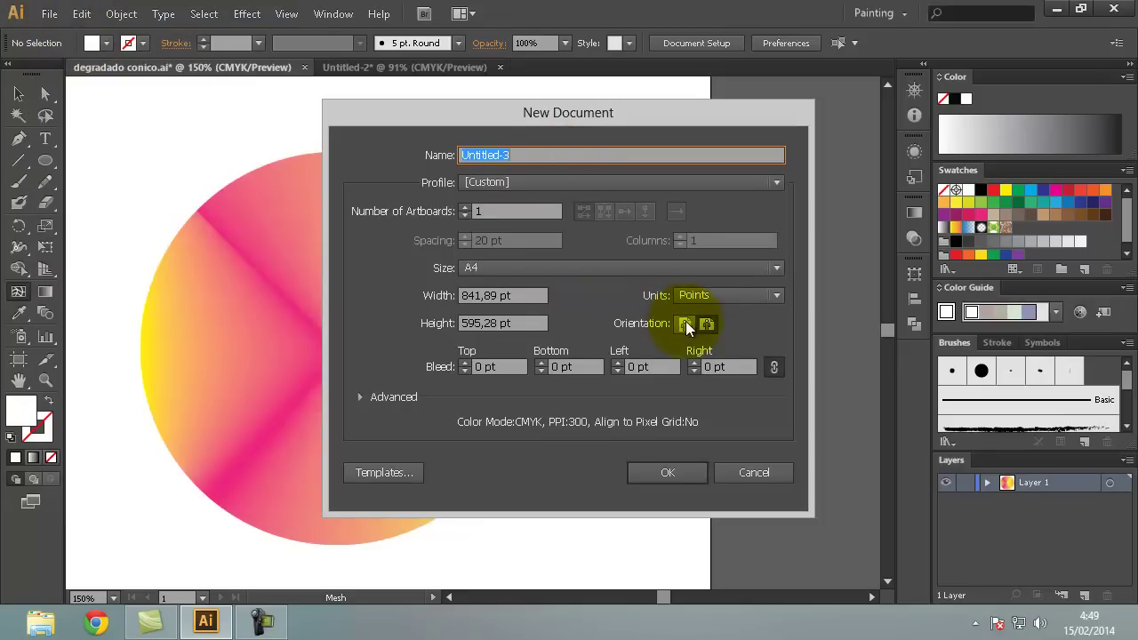
pyautogui.click(681, 475)
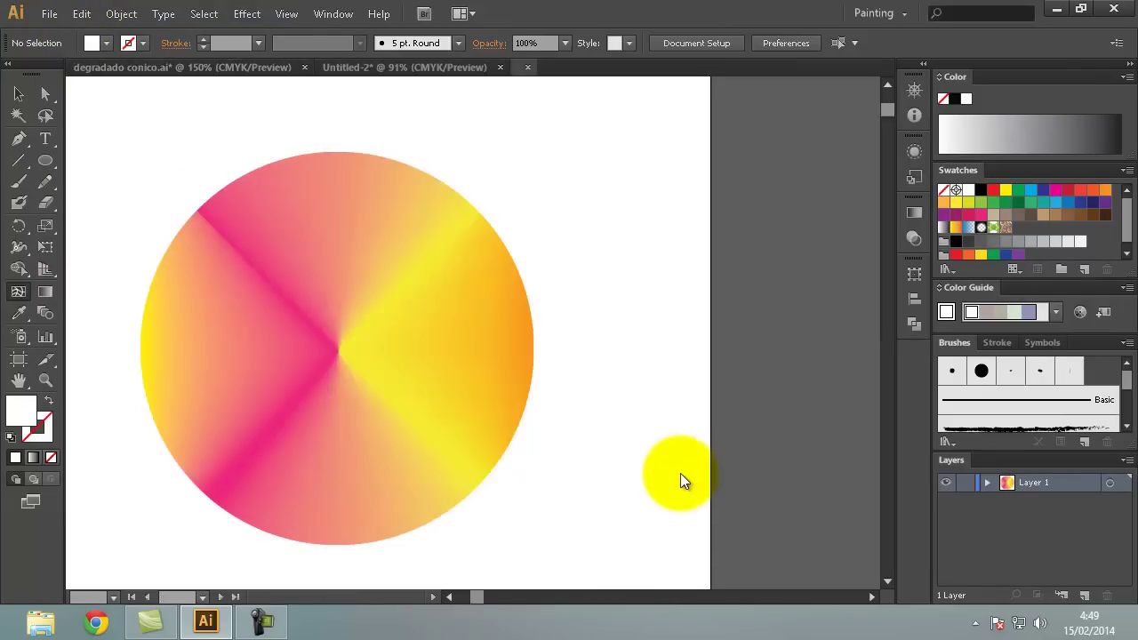
pyautogui.click(45, 161)
pyautogui.moveTo(215, 149); pyautogui.dragTo(617, 552)
pyautogui.click(22, 94)
pyautogui.moveTo(470, 275); pyautogui.dragTo(426, 246)
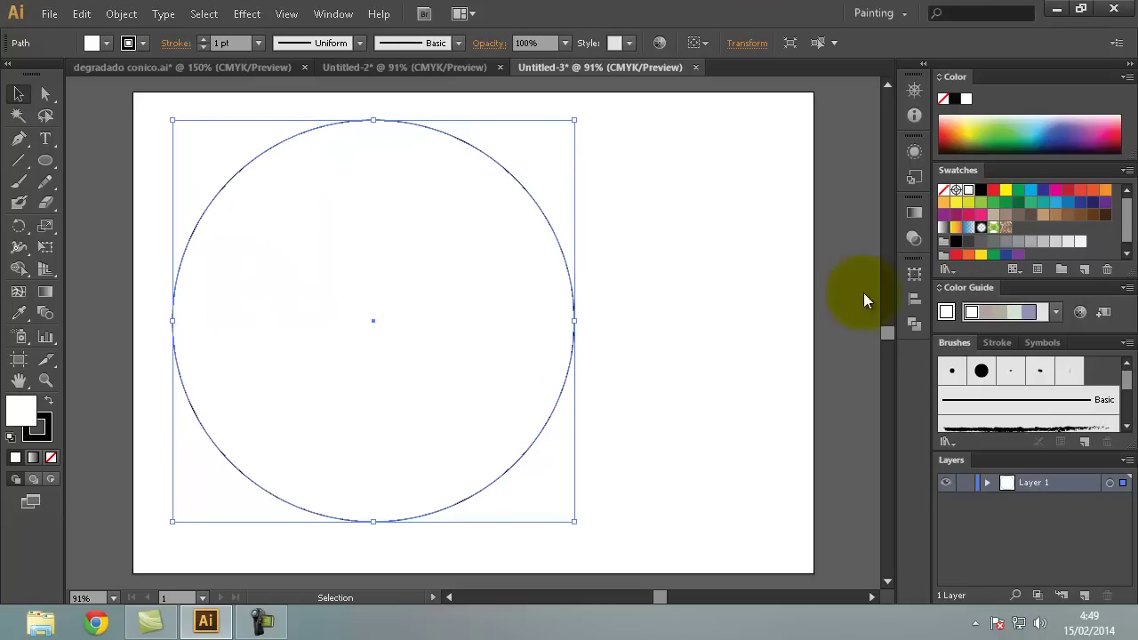
# - Keep the Painting workspace, show the Gradient panel and expand its gradient Type list
pyautogui.click(874, 13)
pyautogui.click(901, 94)
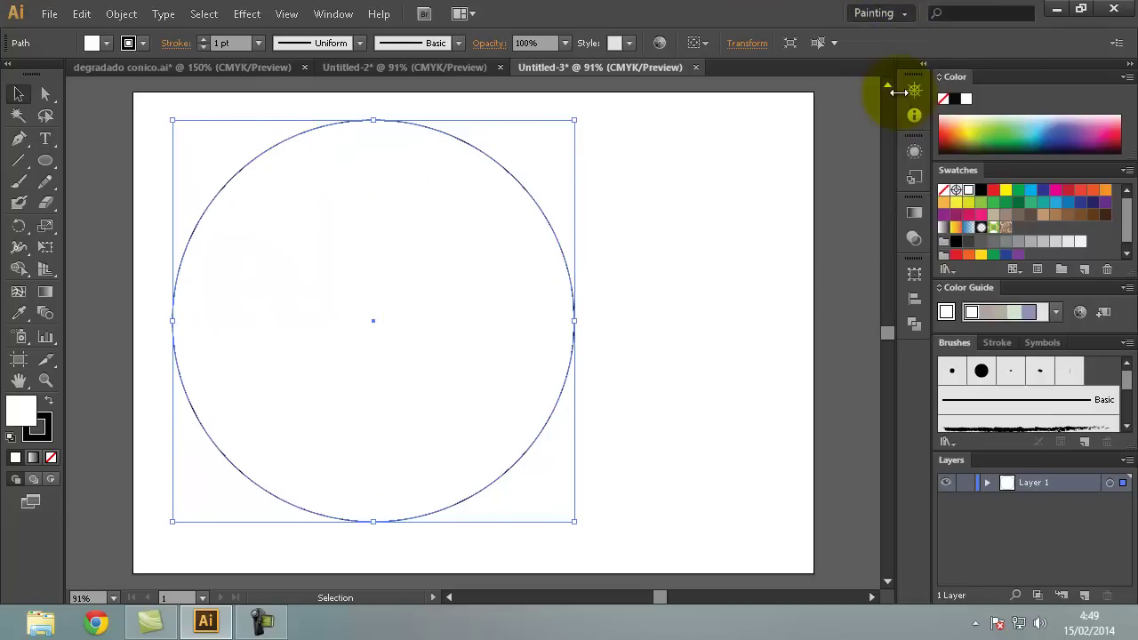
pyautogui.click(916, 214)
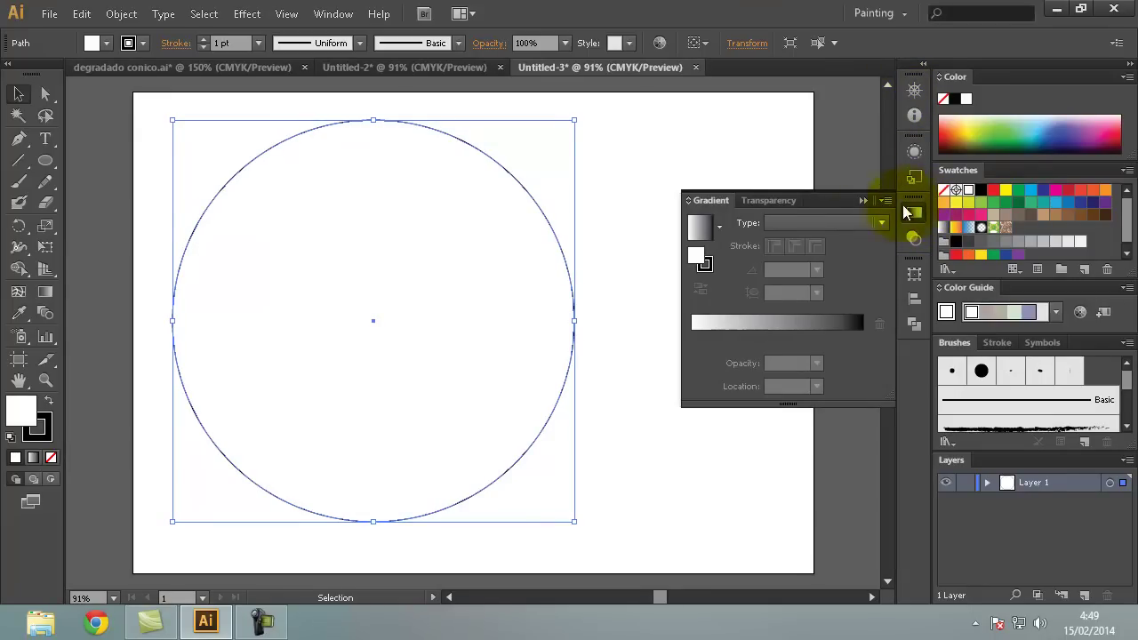
pyautogui.click(832, 223)
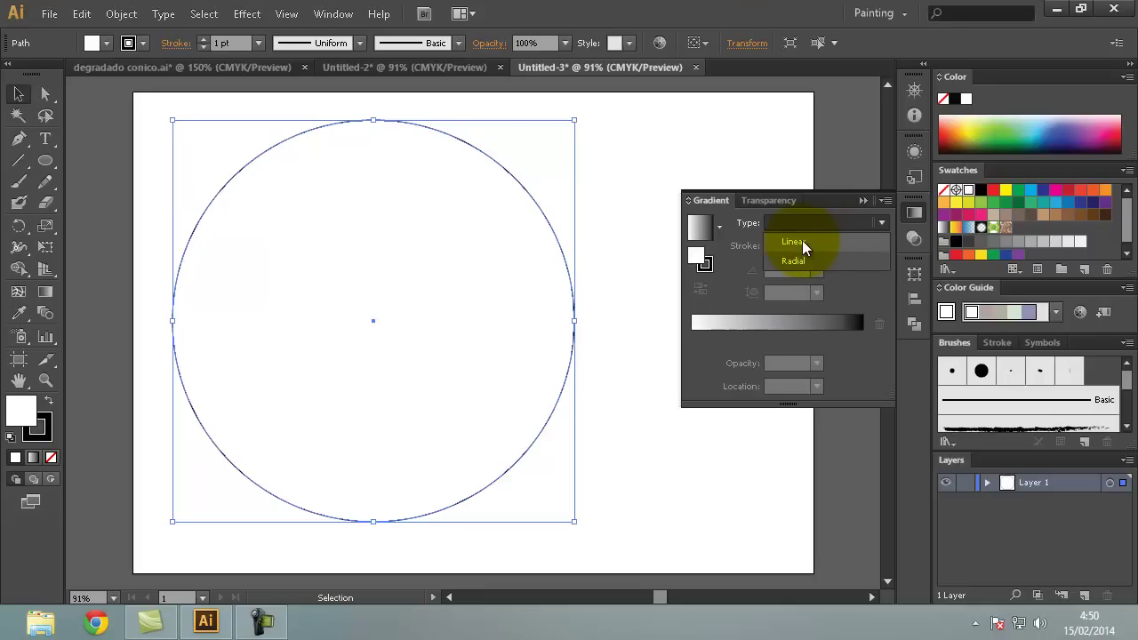
# - Apply a linear gradient to the circle with a red end stop and a yellow start stop
pyautogui.click(804, 243)
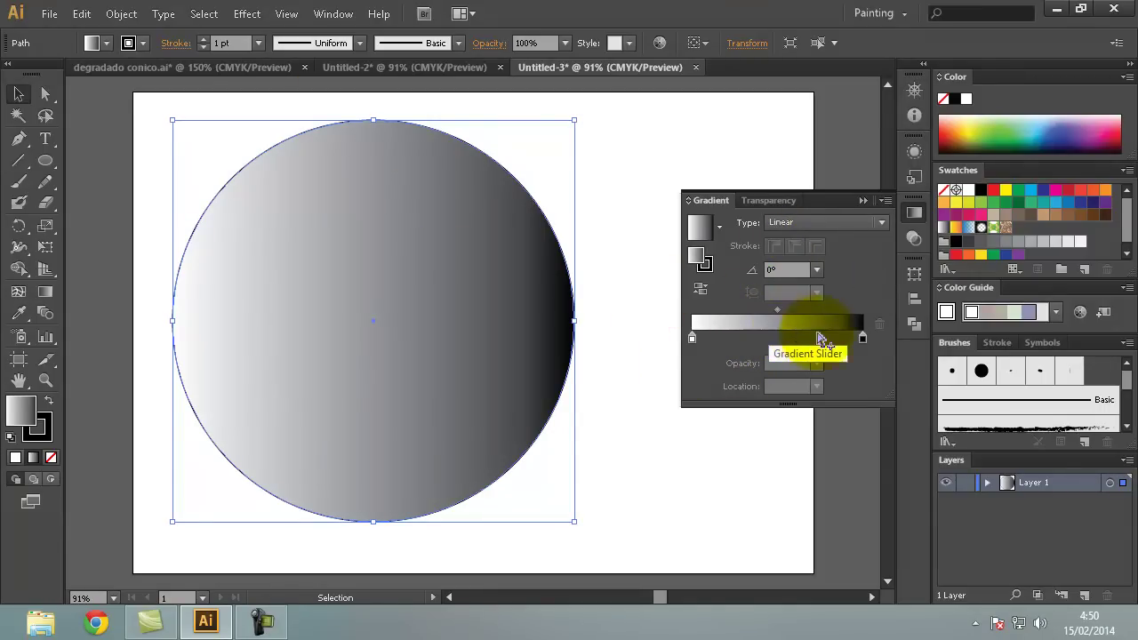
pyautogui.doubleClick(863, 343)
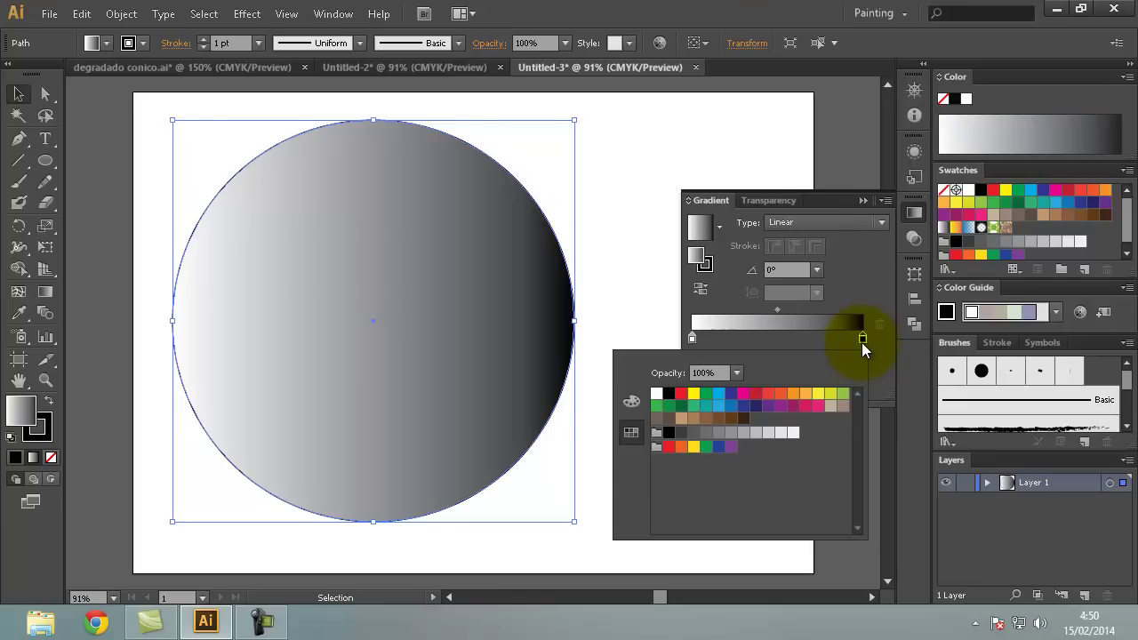
pyautogui.click(681, 393)
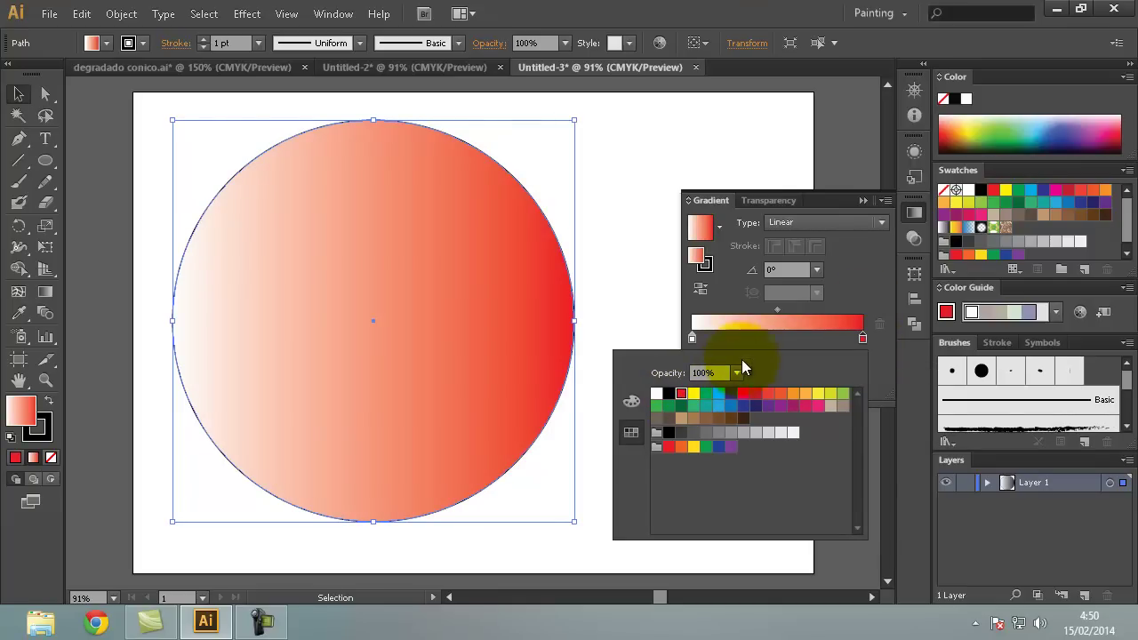
pyautogui.click(692, 339)
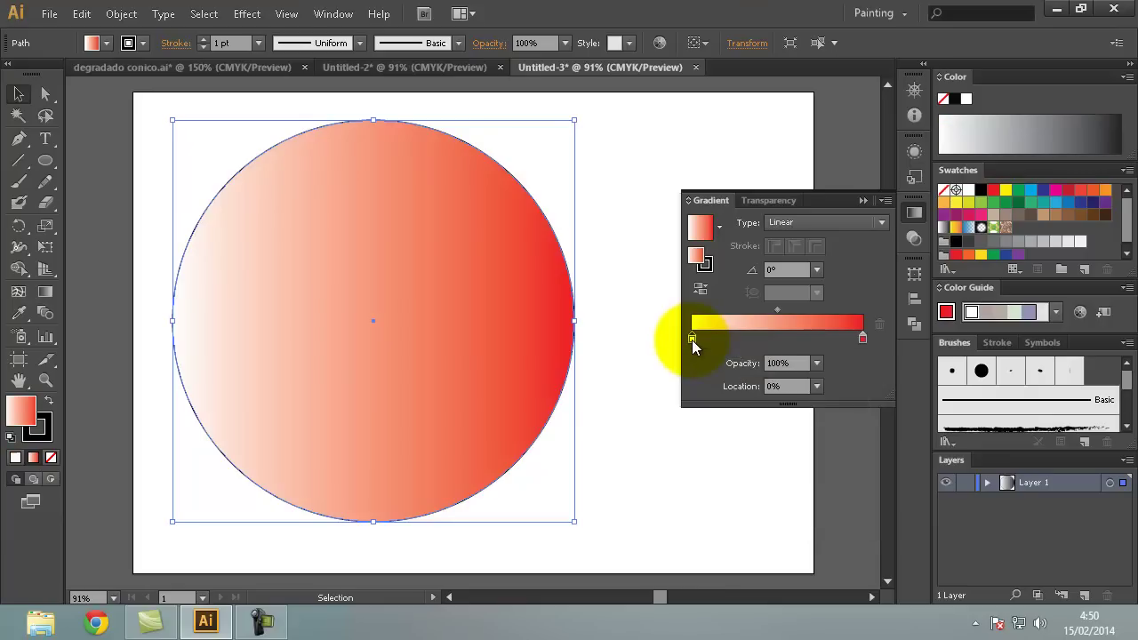
pyautogui.doubleClick(692, 340)
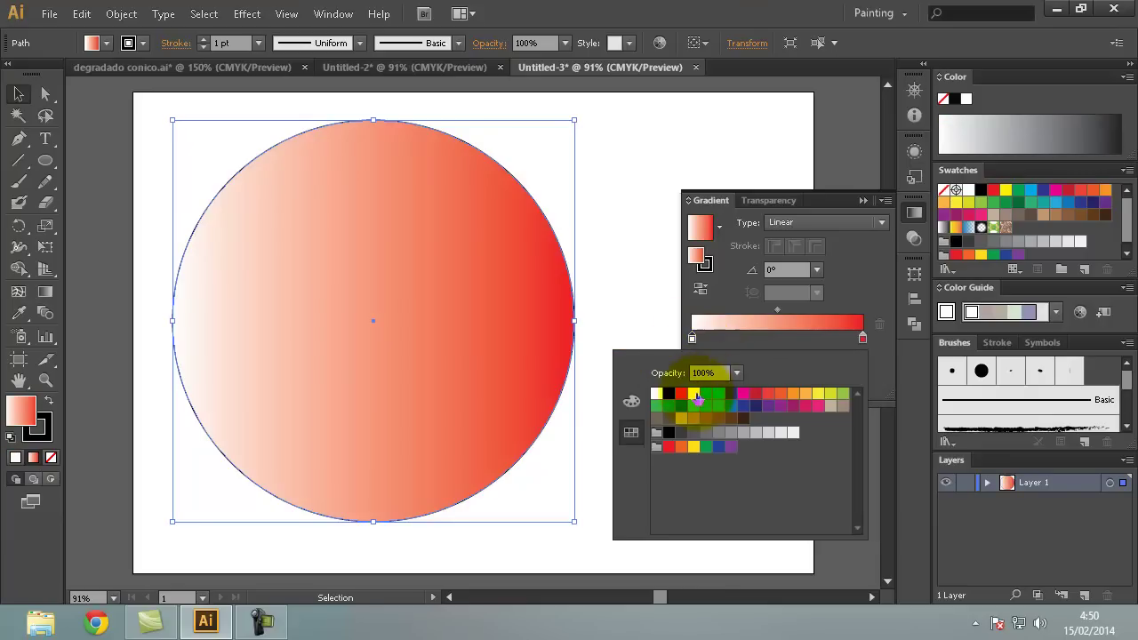
pyautogui.click(695, 395)
# - Add a cyan middle stop and move red to 85.2% and yellow to 18.37%
pyautogui.doubleClick(782, 338)
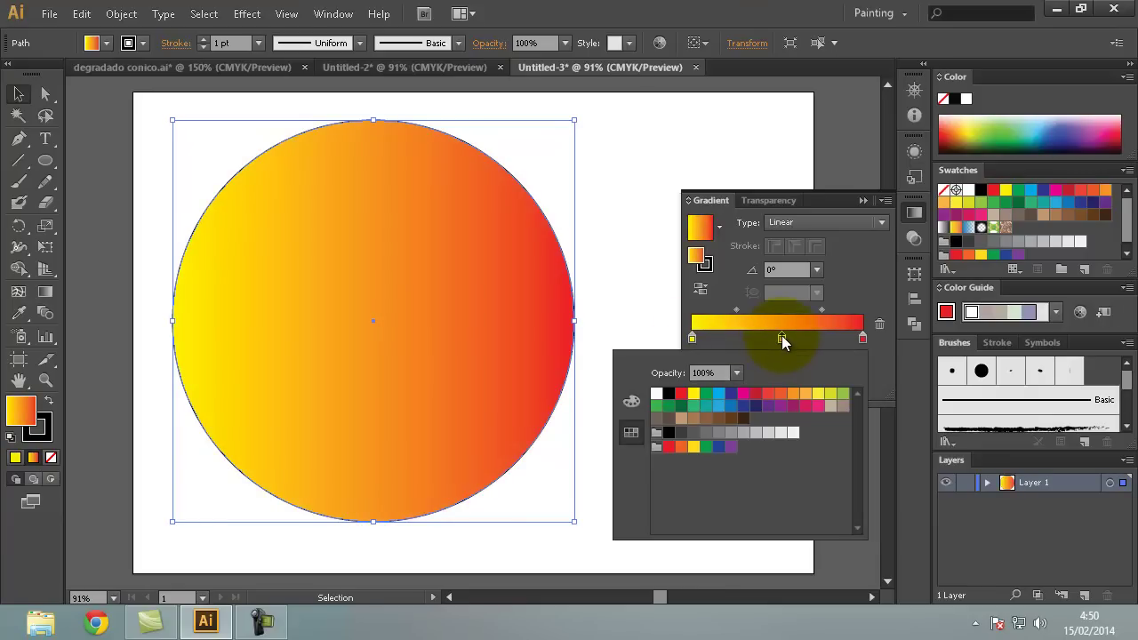
pyautogui.click(718, 393)
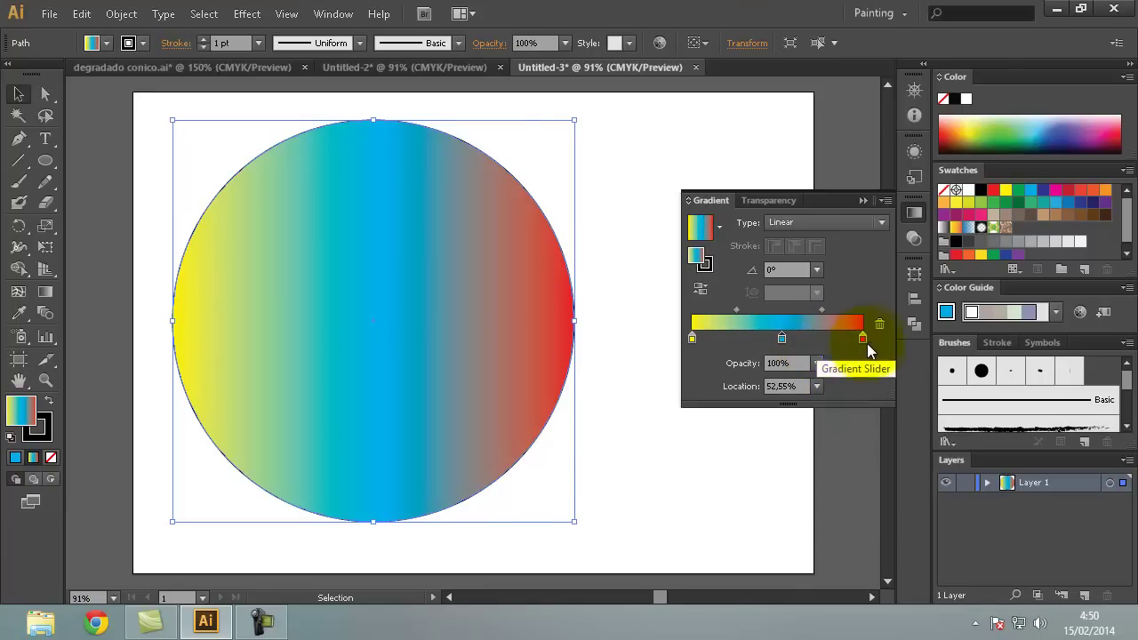
pyautogui.moveTo(862, 339); pyautogui.dragTo(836, 341)
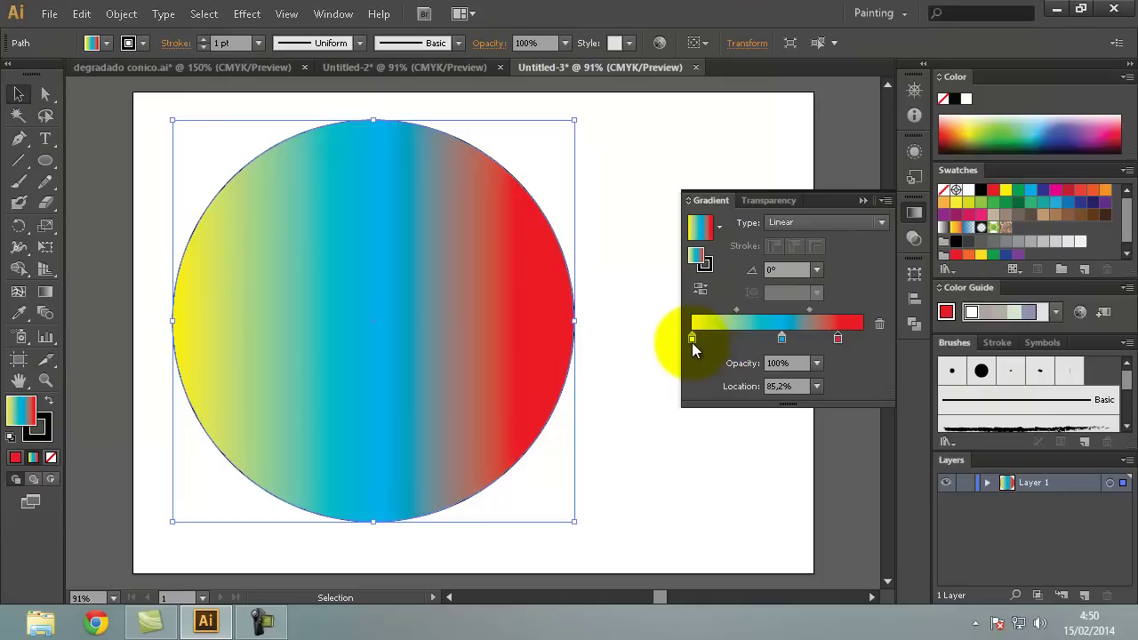
pyautogui.moveTo(692, 342); pyautogui.dragTo(723, 341)
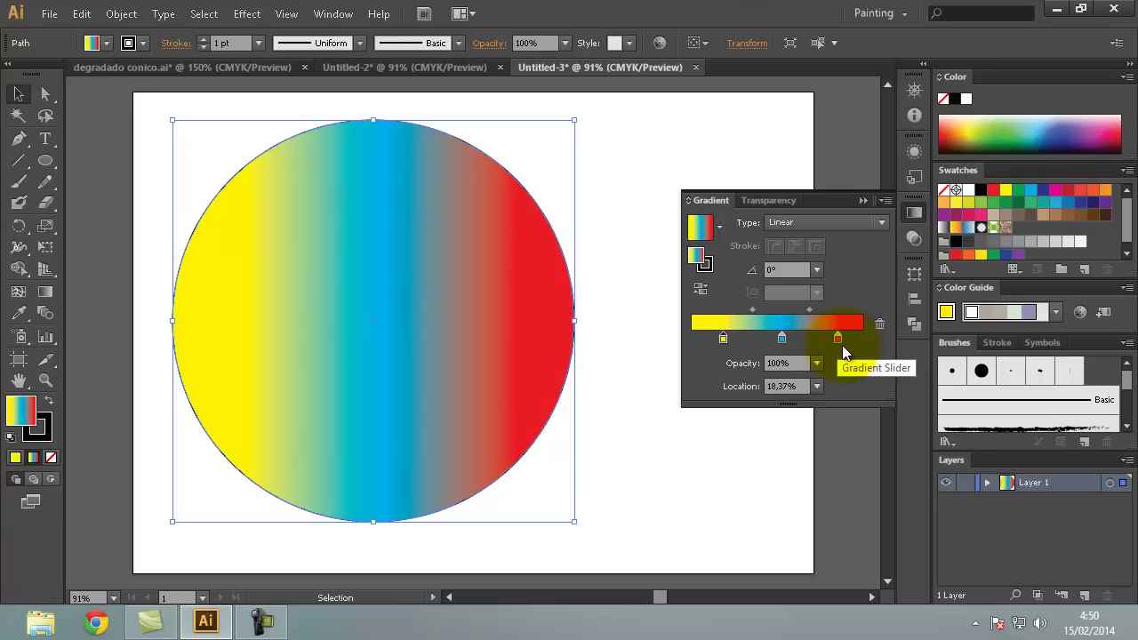
pyautogui.click(122, 14)
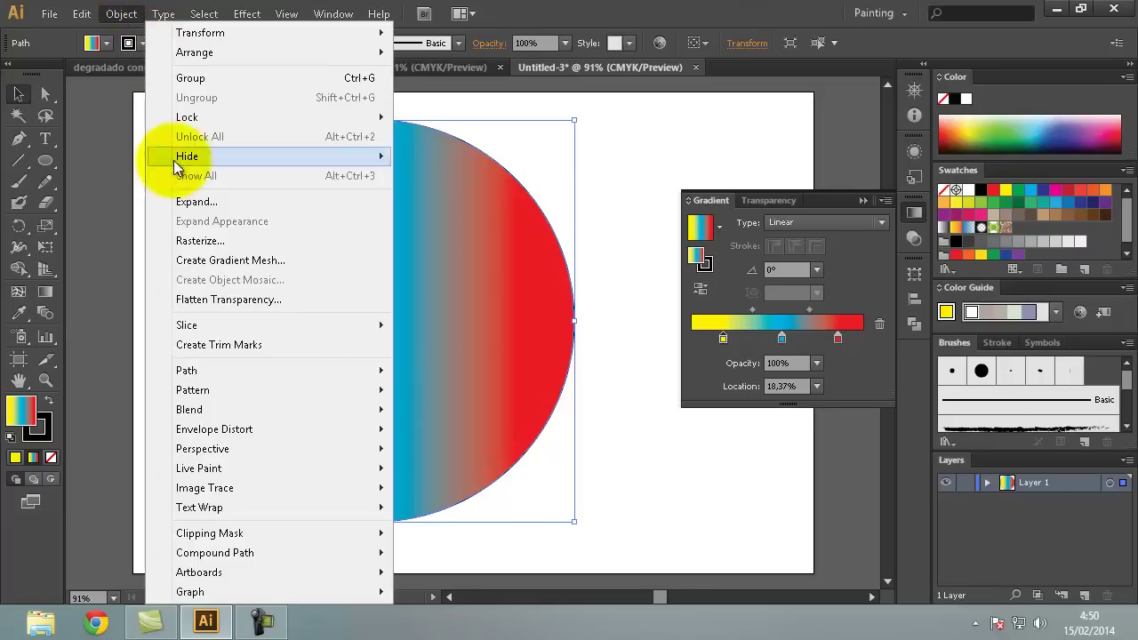
pyautogui.click(210, 264)
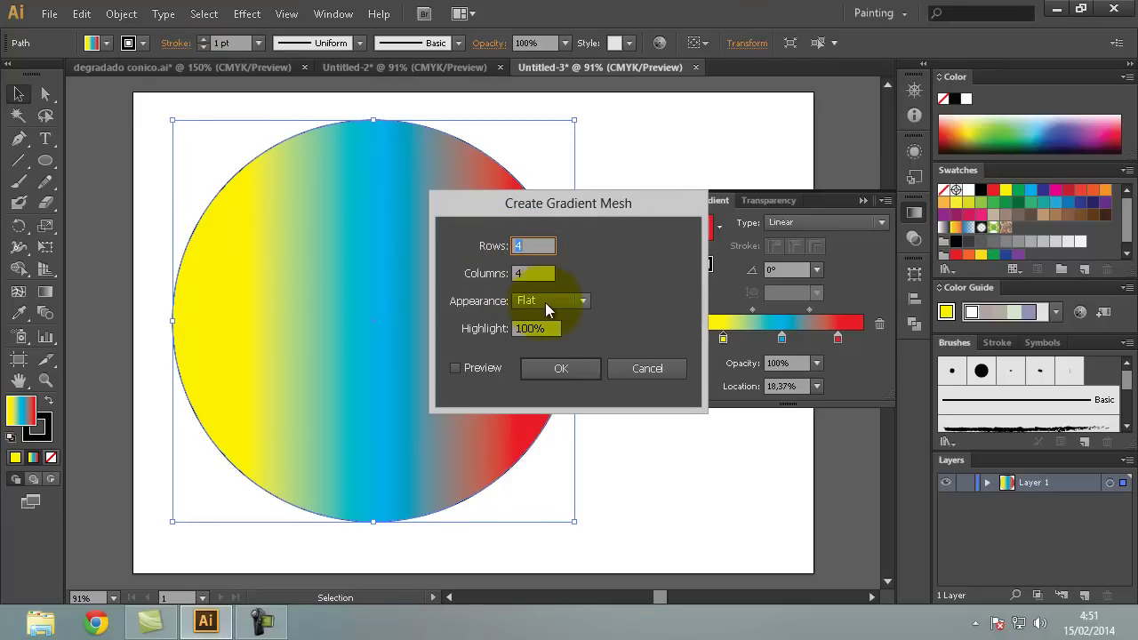
pyautogui.click(580, 302)
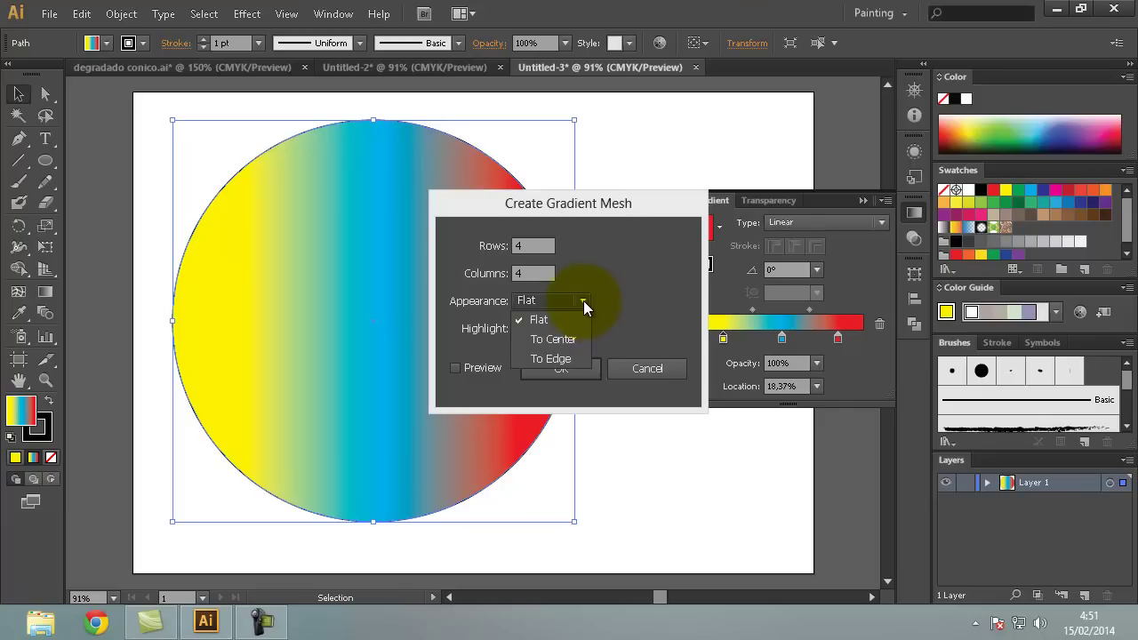
pyautogui.click(583, 301)
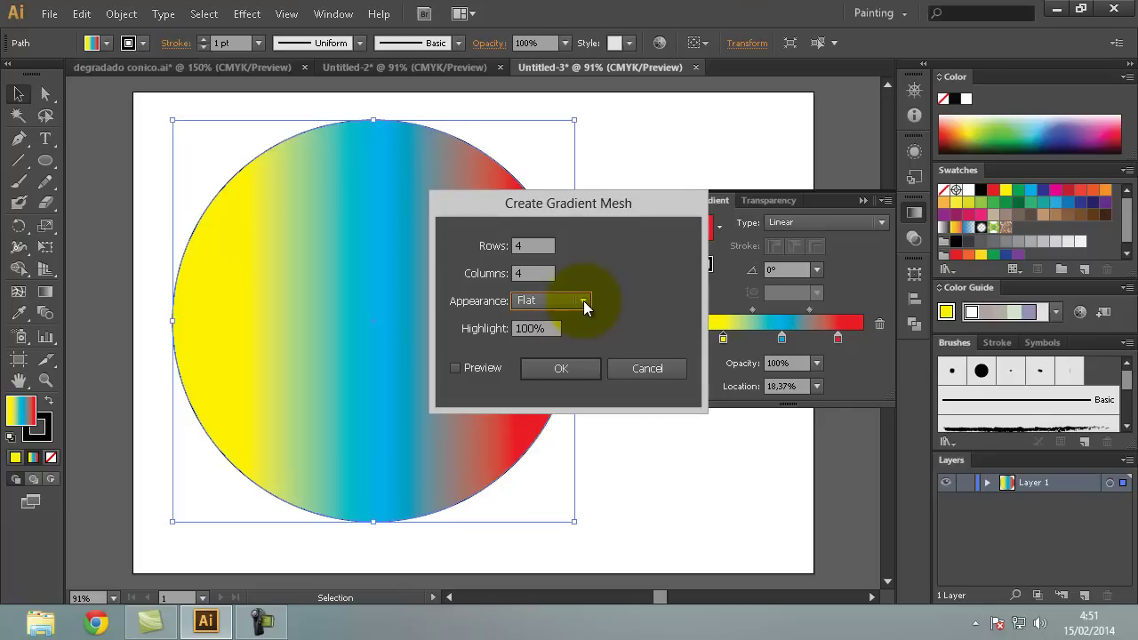
pyautogui.click(456, 368)
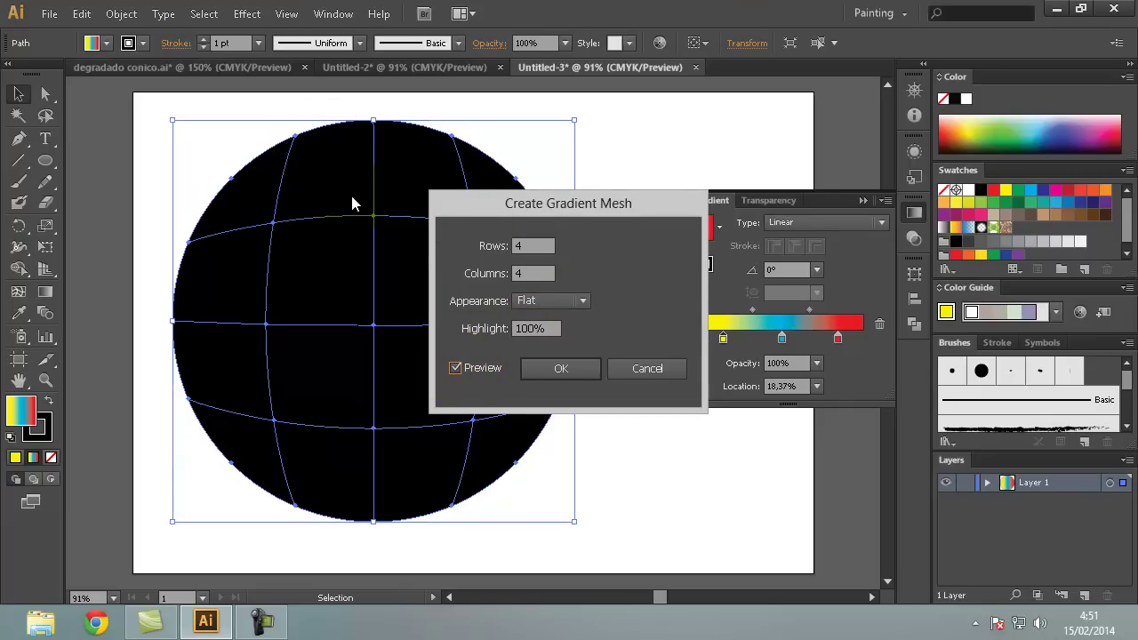
pyautogui.click(642, 367)
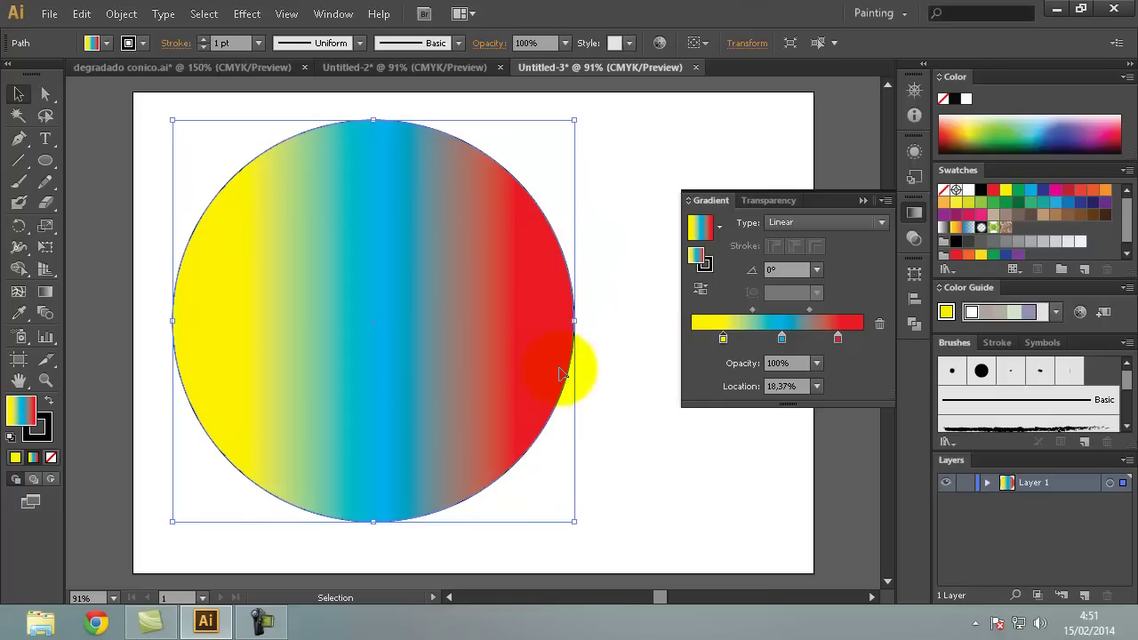
# - Try adding a mesh point near the circle's centre with the Mesh tool, then return to Selection
pyautogui.click(19, 293)
pyautogui.moveTo(325, 297)
pyautogui.mouseDown()
pyautogui.moveTo(356, 286)
pyautogui.moveTo(377, 244)
pyautogui.moveTo(322, 244)
pyautogui.moveTo(367, 268)
pyautogui.mouseUp()
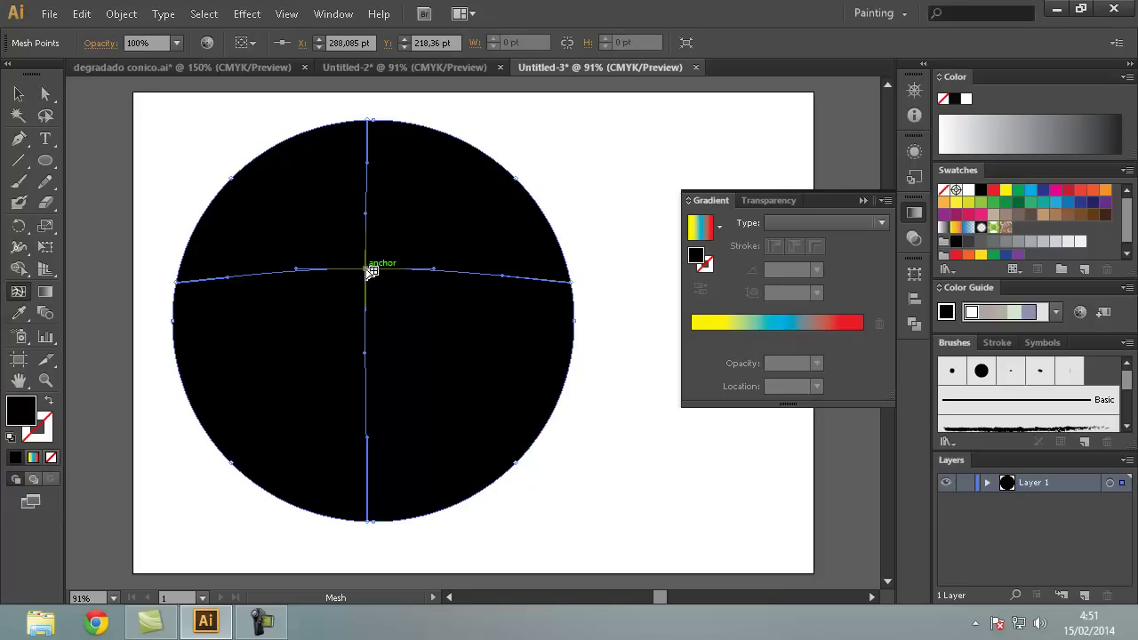
pyautogui.moveTo(700, 263)
pyautogui.mouseDown()
pyautogui.moveTo(607, 295)
pyautogui.moveTo(578, 293)
pyautogui.mouseUp()
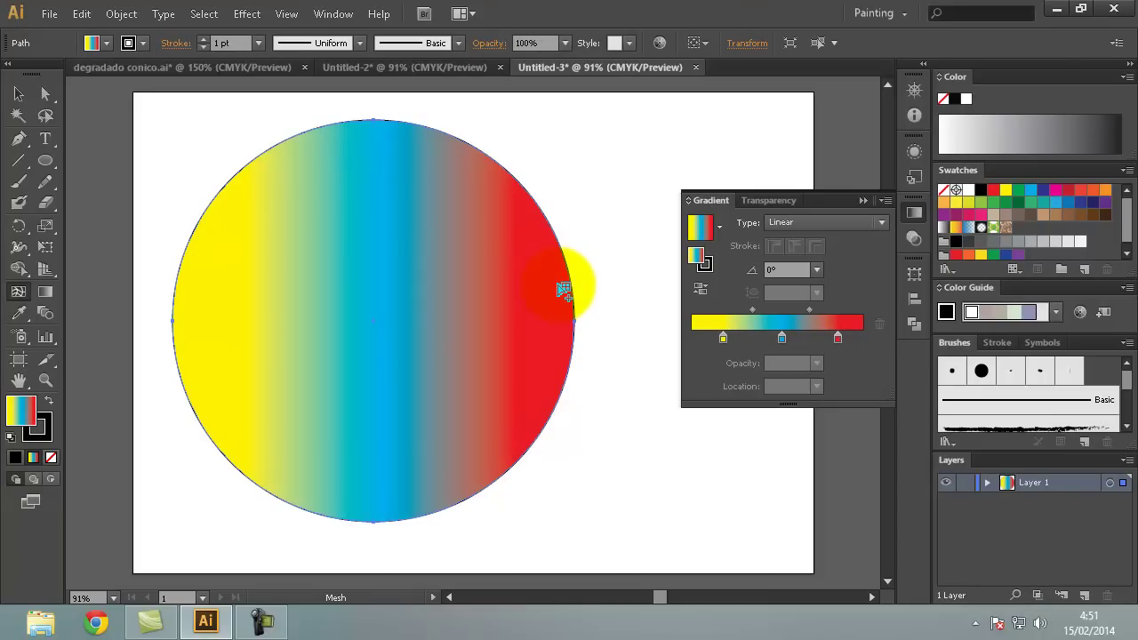
pyautogui.click(18, 93)
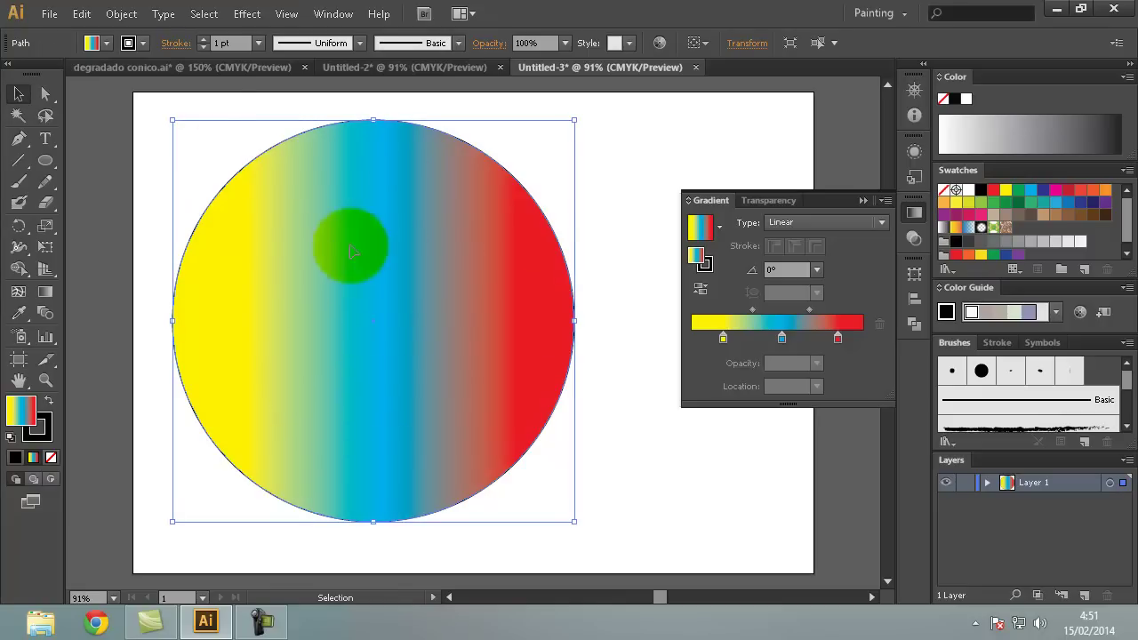
pyautogui.click(122, 14)
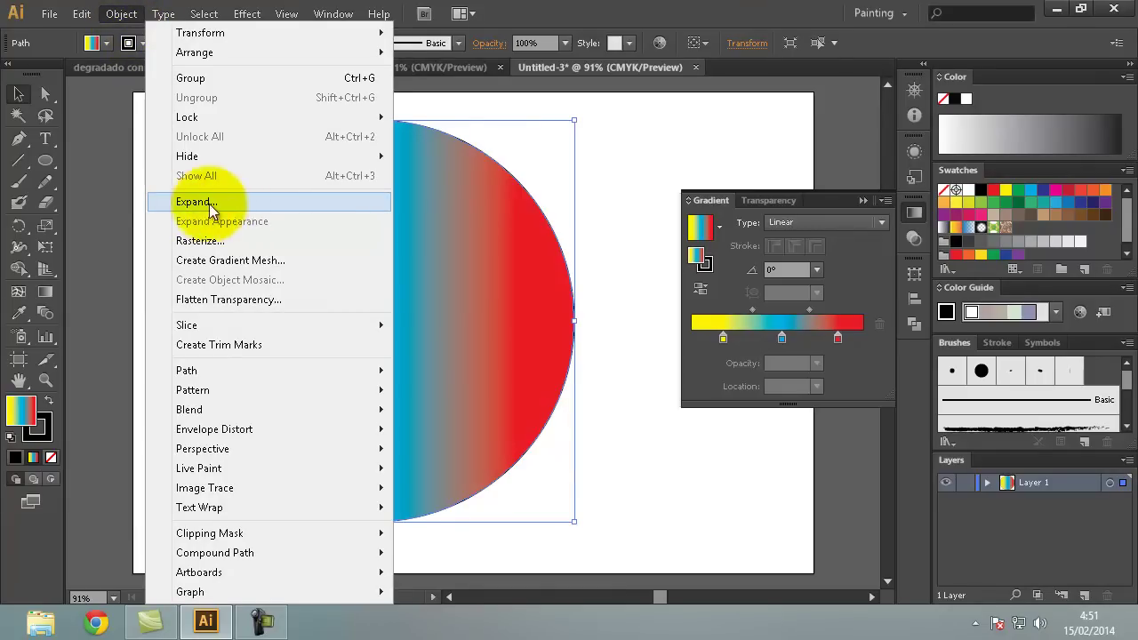
# - Expand the circle's linear gradient into a gradient mesh and deselect the circle
pyautogui.click(197, 204)
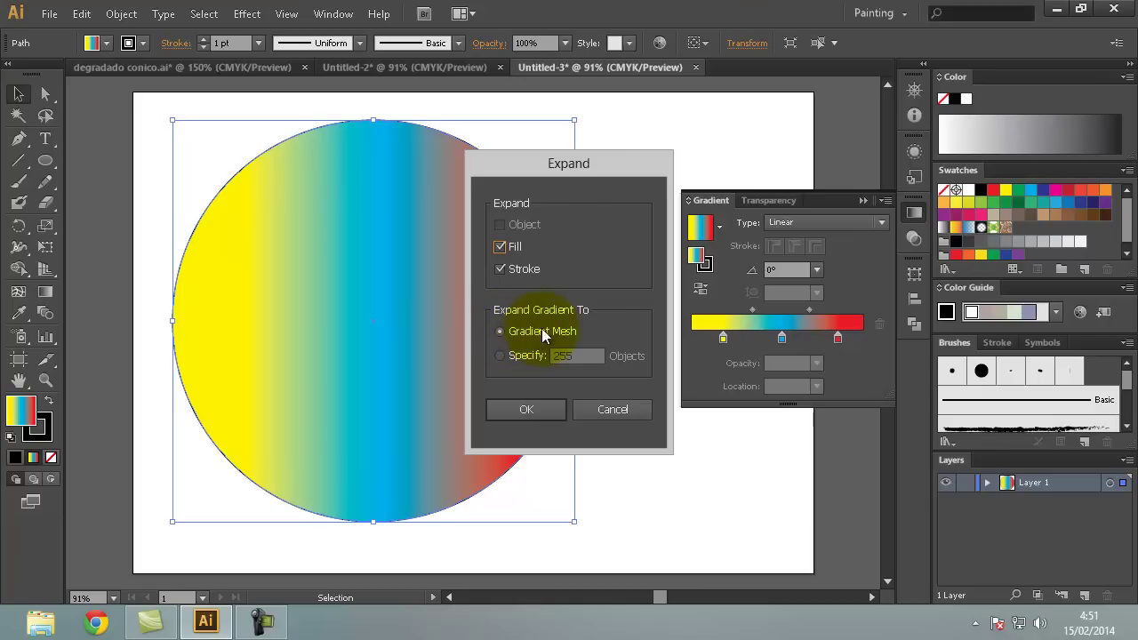
pyautogui.click(541, 407)
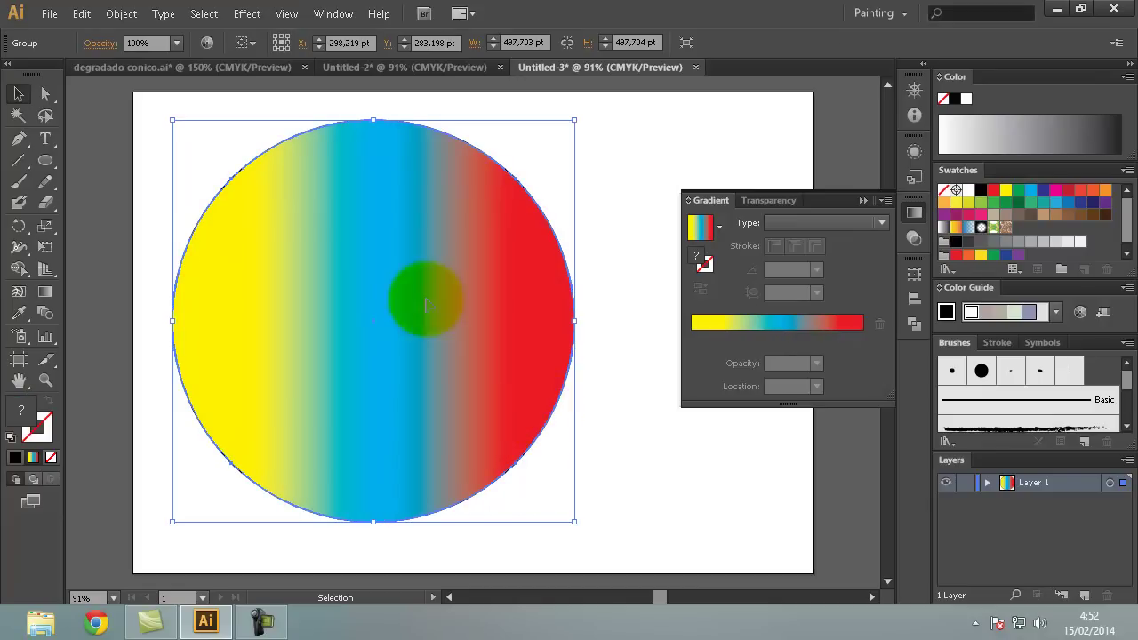
pyautogui.click(121, 14)
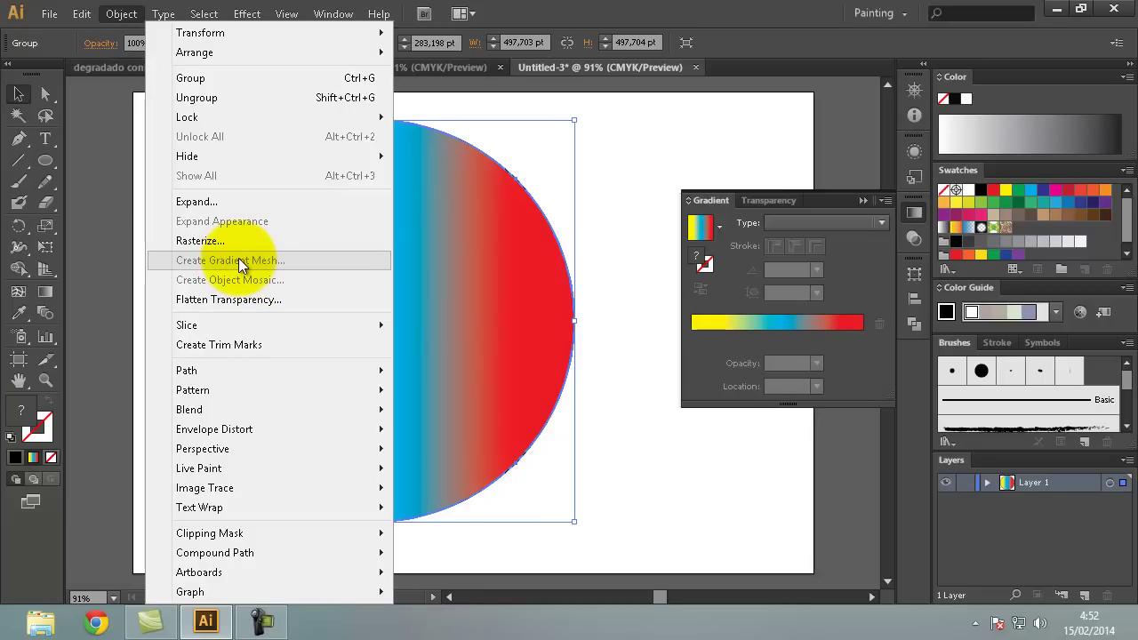
pyautogui.click(102, 142)
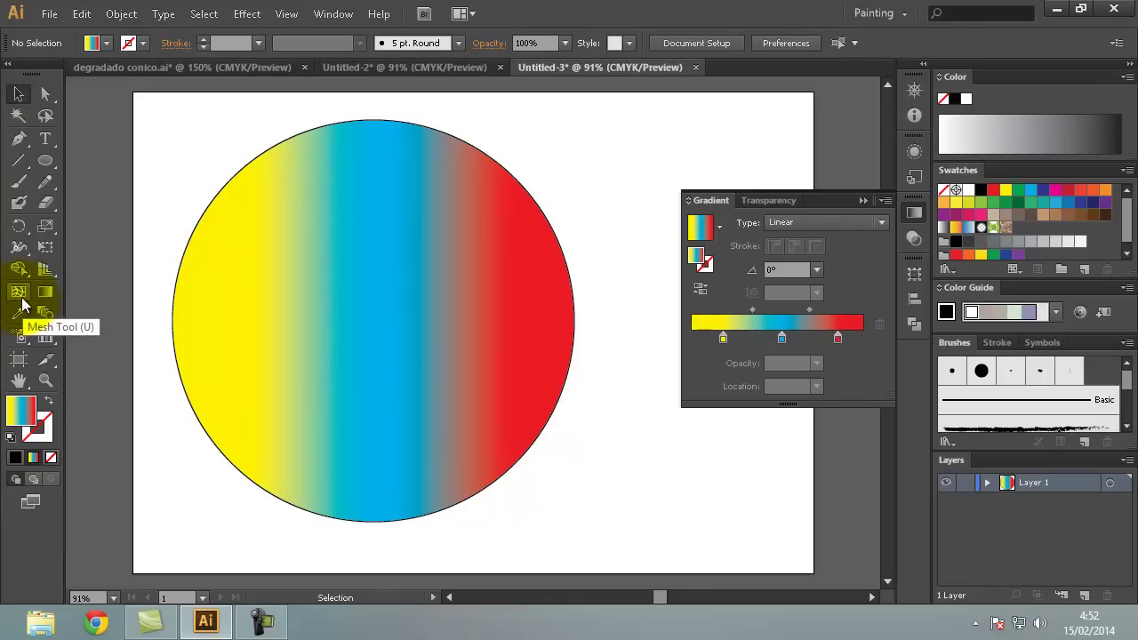
# - Add mesh points at the circle's centre, upper right and lower right with the Mesh tool
pyautogui.click(18, 297)
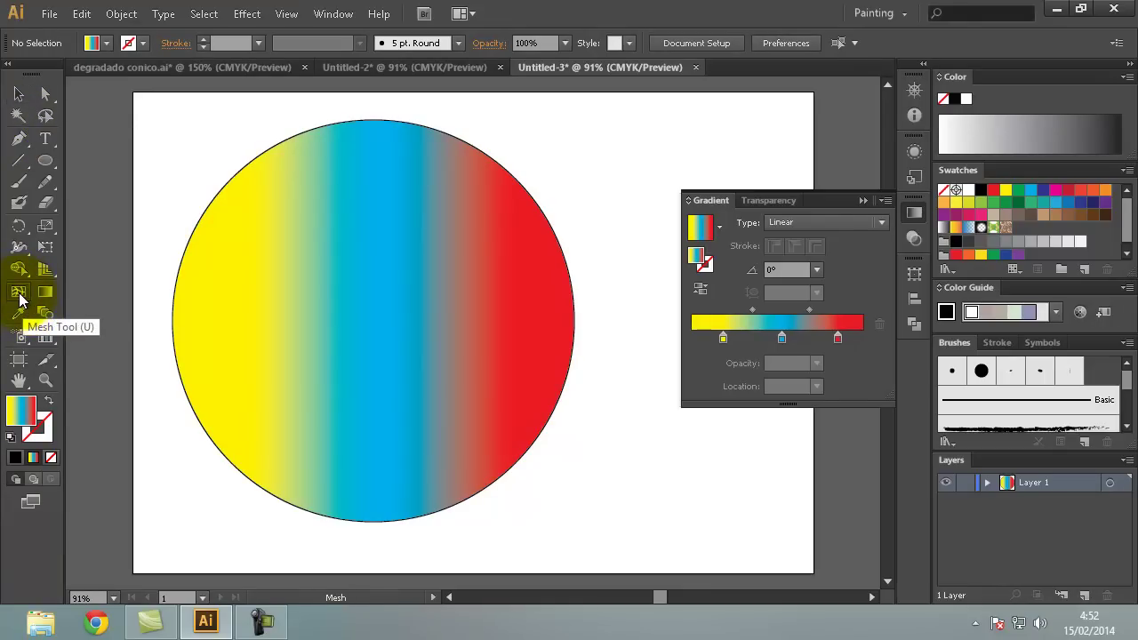
pyautogui.moveTo(344, 209)
pyautogui.mouseDown()
pyautogui.moveTo(389, 259)
pyautogui.moveTo(390, 153)
pyautogui.moveTo(391, 316)
pyautogui.mouseUp()
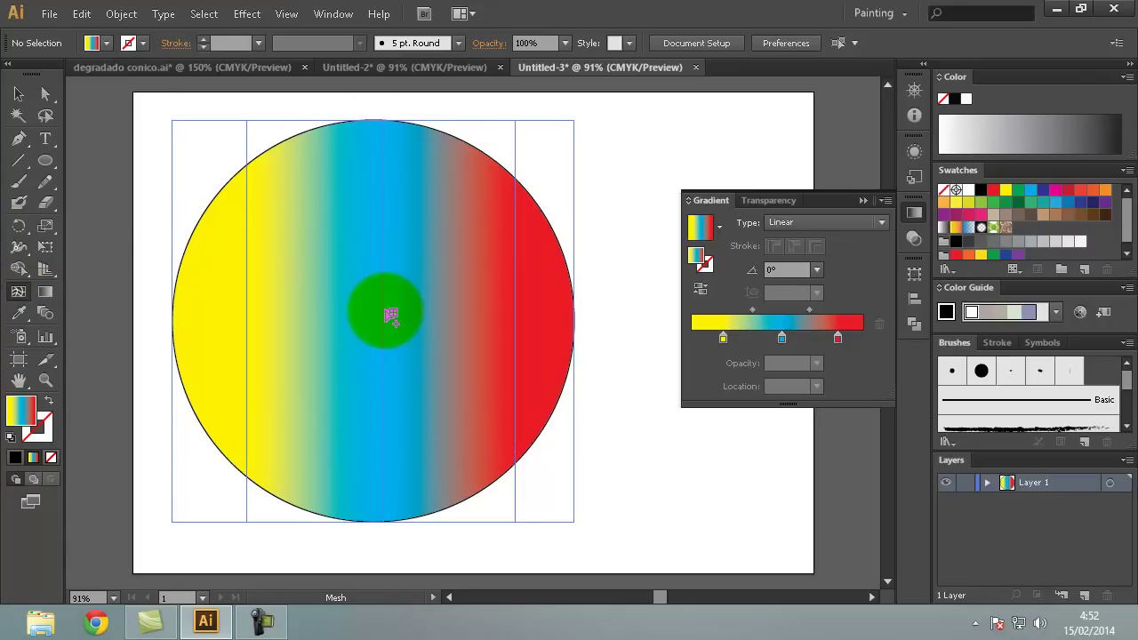
pyautogui.moveTo(391, 315); pyautogui.dragTo(383, 317)
pyautogui.click(349, 330)
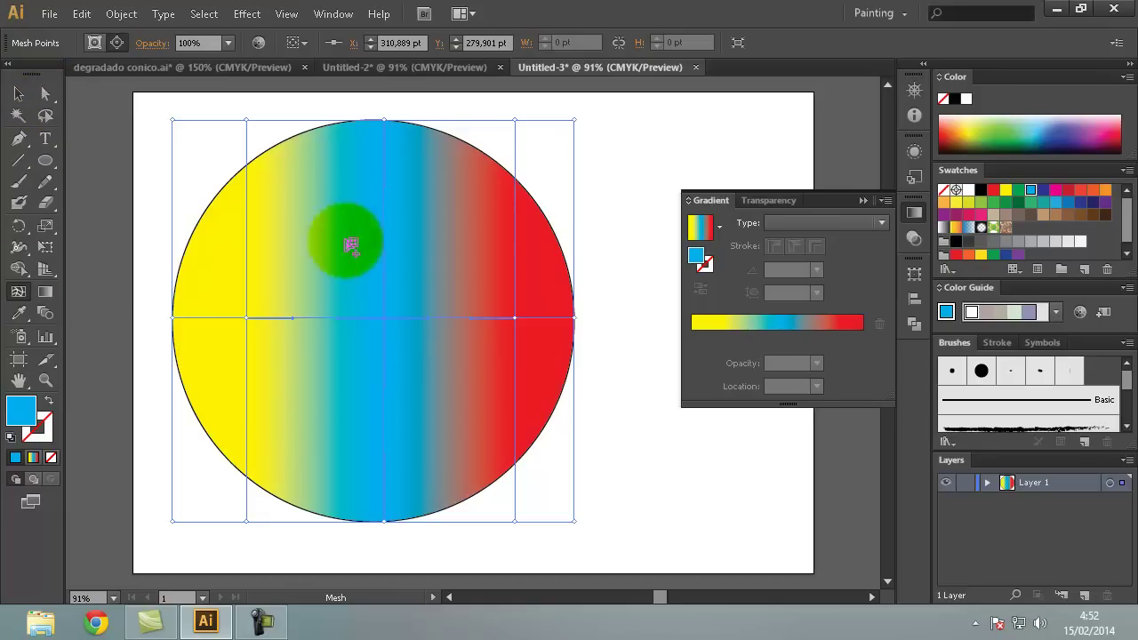
pyautogui.moveTo(400, 258)
pyautogui.mouseDown()
pyautogui.moveTo(470, 233)
pyautogui.moveTo(510, 204)
pyautogui.moveTo(399, 274)
pyautogui.moveTo(505, 195)
pyautogui.moveTo(399, 267)
pyautogui.mouseUp()
pyautogui.moveTo(244, 245); pyautogui.dragTo(517, 212)
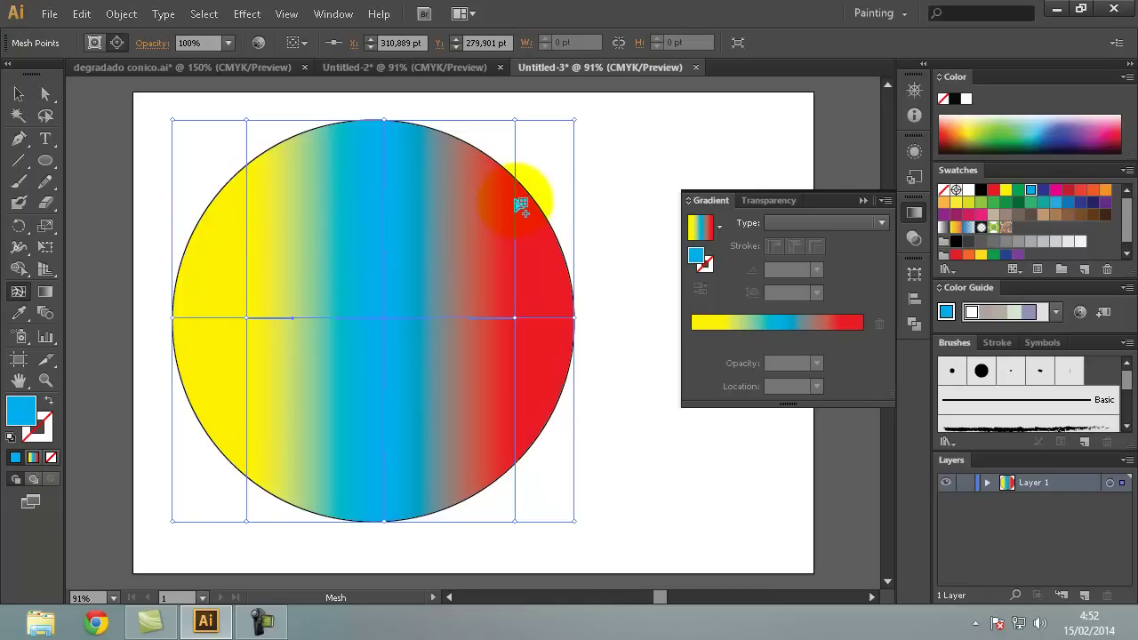
pyautogui.click(515, 192)
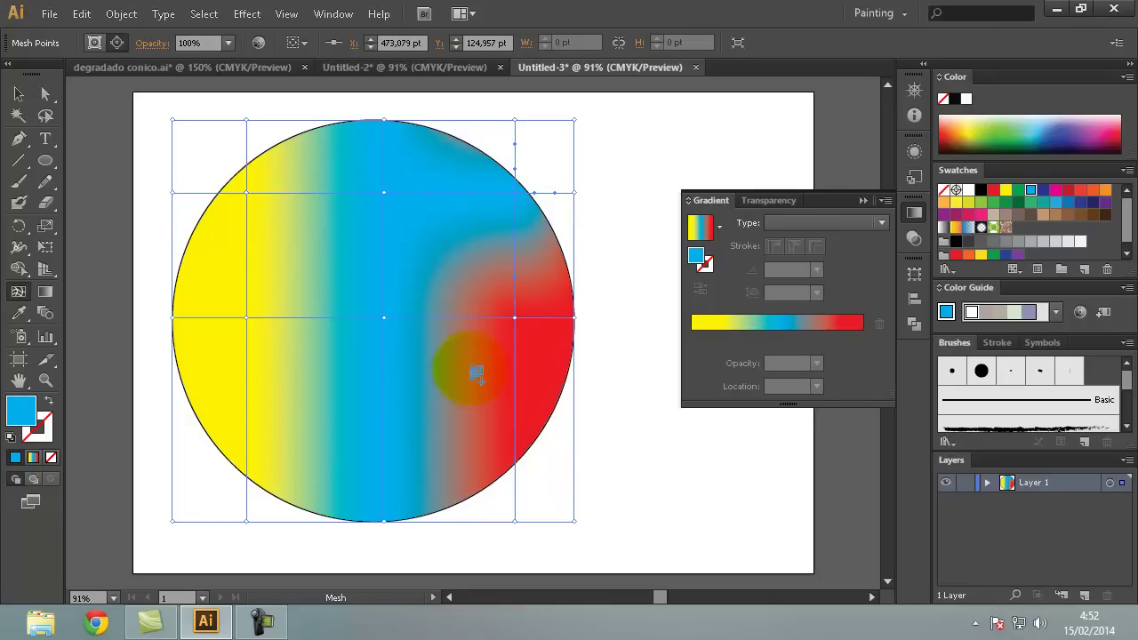
pyautogui.click(515, 424)
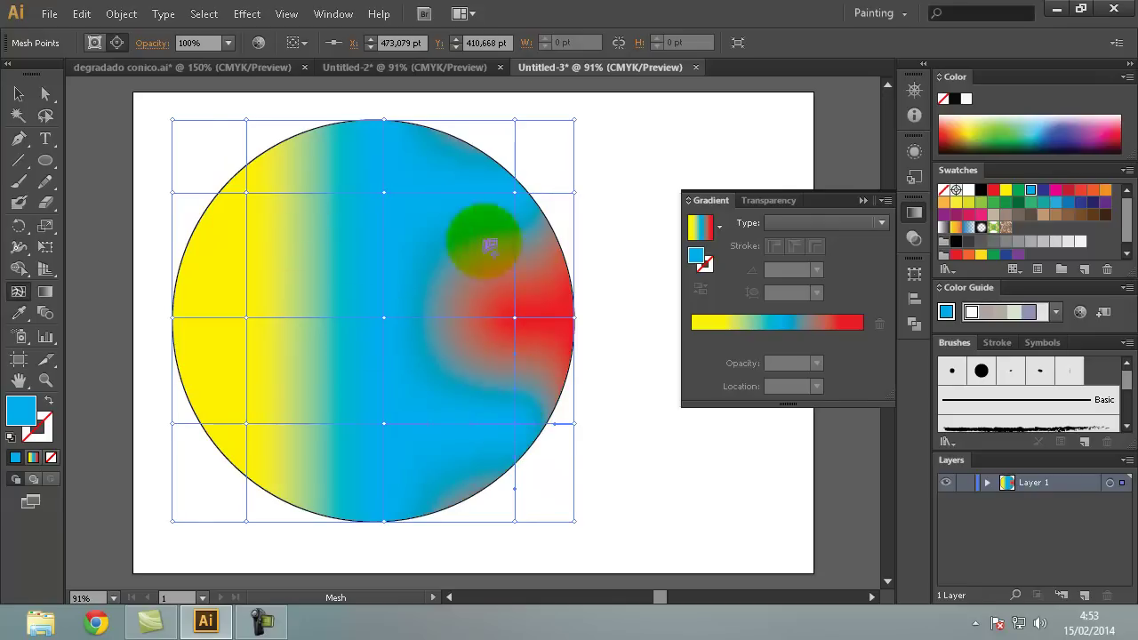
pyautogui.click(46, 96)
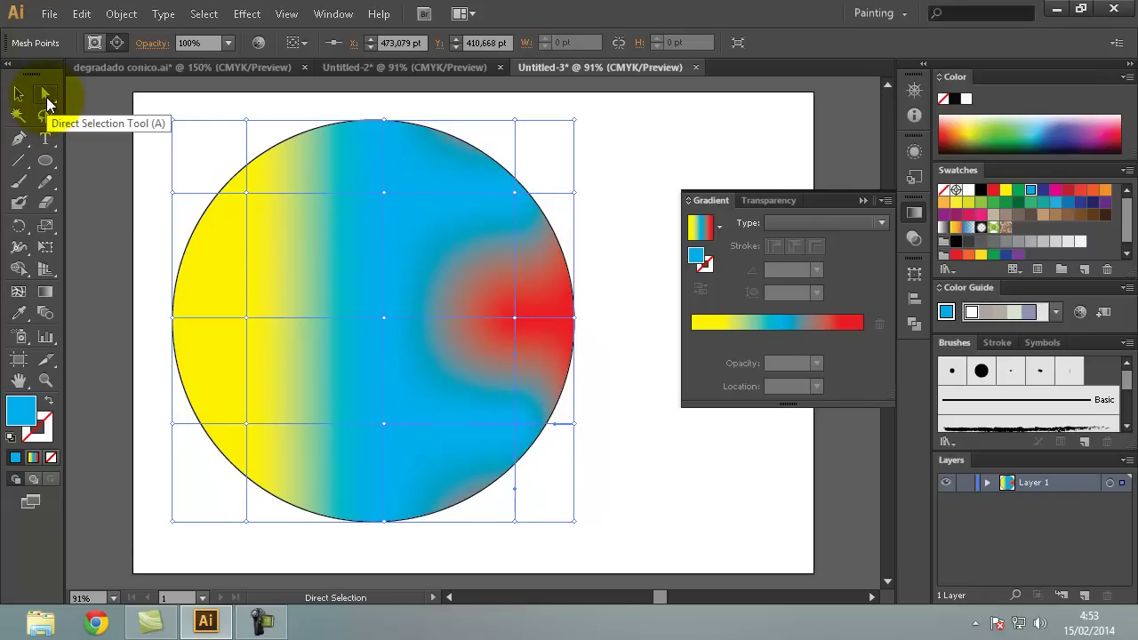
# - Drag the upper-right mesh point toward the centre and back to the upper right
pyautogui.click(514, 193)
pyautogui.moveTo(518, 199)
pyautogui.mouseDown()
pyautogui.moveTo(490, 216)
pyautogui.moveTo(297, 257)
pyautogui.moveTo(315, 236)
pyautogui.moveTo(305, 418)
pyautogui.moveTo(355, 330)
pyautogui.moveTo(521, 231)
pyautogui.moveTo(519, 199)
pyautogui.mouseUp()
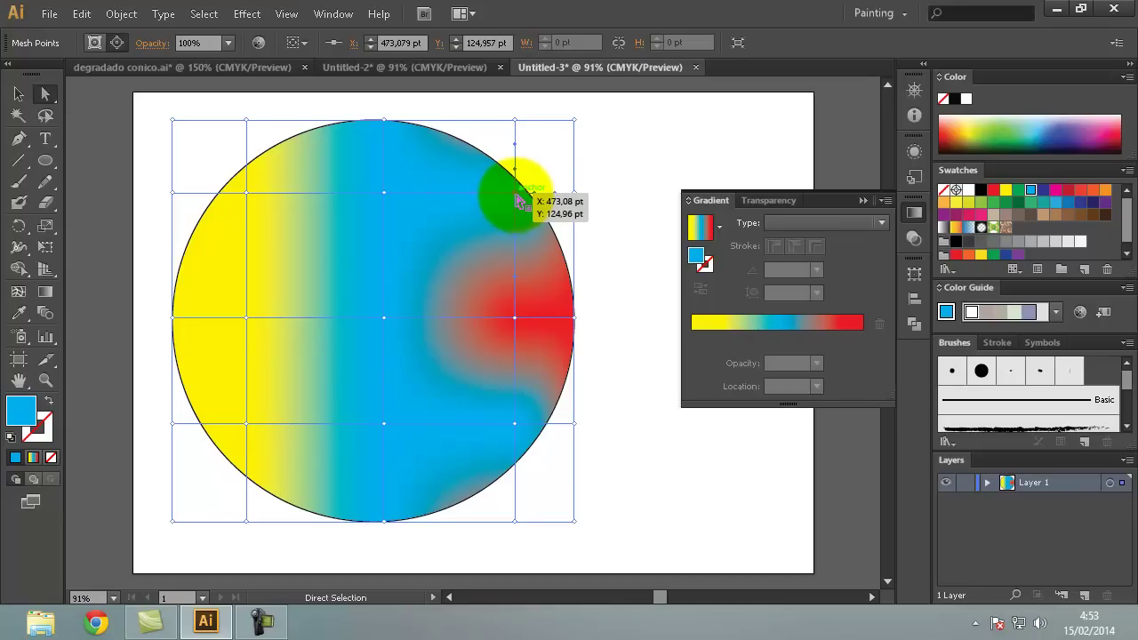
pyautogui.moveTo(512, 197); pyautogui.dragTo(412, 294)
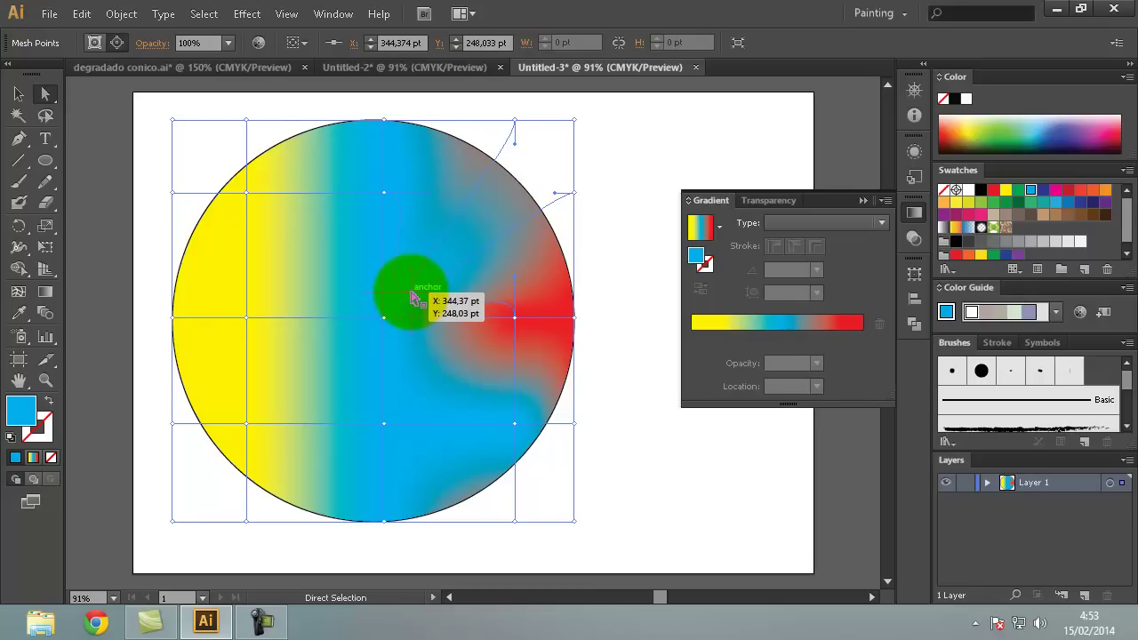
pyautogui.moveTo(412, 294)
pyautogui.mouseDown()
pyautogui.moveTo(472, 231)
pyautogui.moveTo(488, 245)
pyautogui.mouseUp()
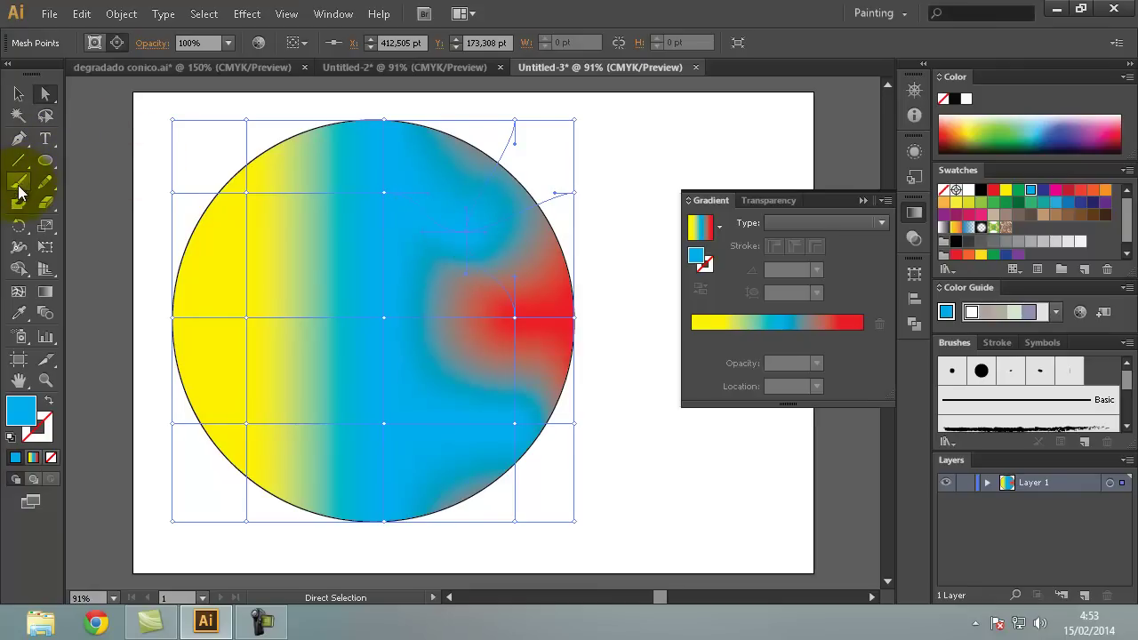
pyautogui.moveTo(24, 148); pyautogui.dragTo(105, 199)
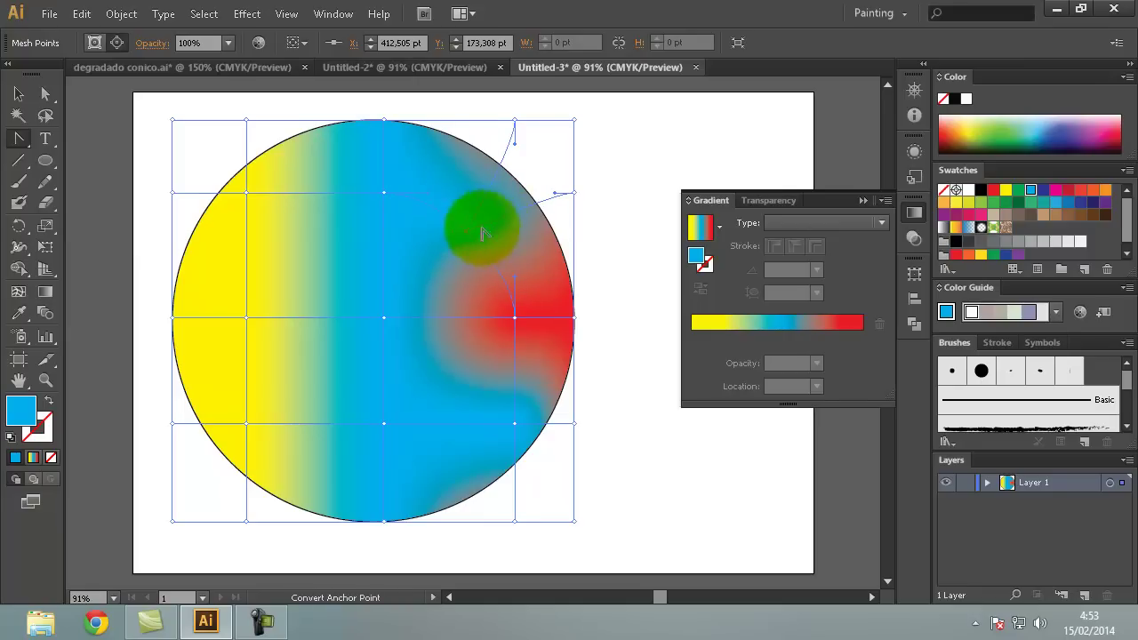
pyautogui.click(41, 98)
# - Pull the upper-left and lower-left mesh points toward the centre and make them sharp corners
pyautogui.moveTo(247, 192); pyautogui.dragTo(292, 238)
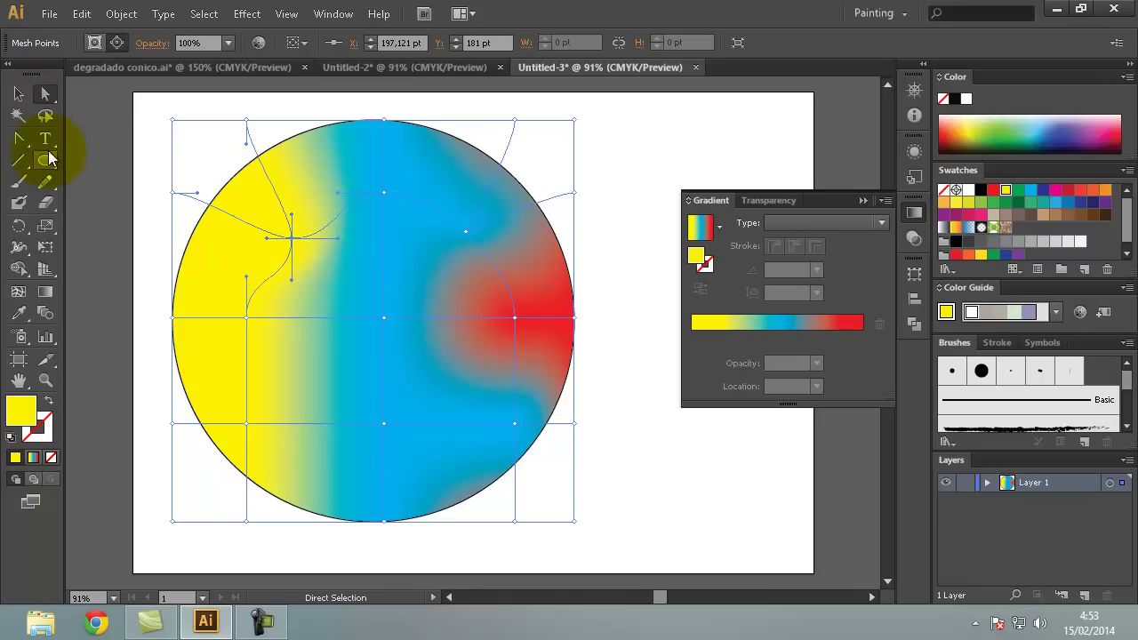
pyautogui.click(19, 138)
pyautogui.click(292, 239)
pyautogui.click(45, 94)
pyautogui.moveTo(246, 423)
pyautogui.mouseDown()
pyautogui.moveTo(319, 383)
pyautogui.moveTo(320, 397)
pyautogui.mouseUp()
pyautogui.click(19, 139)
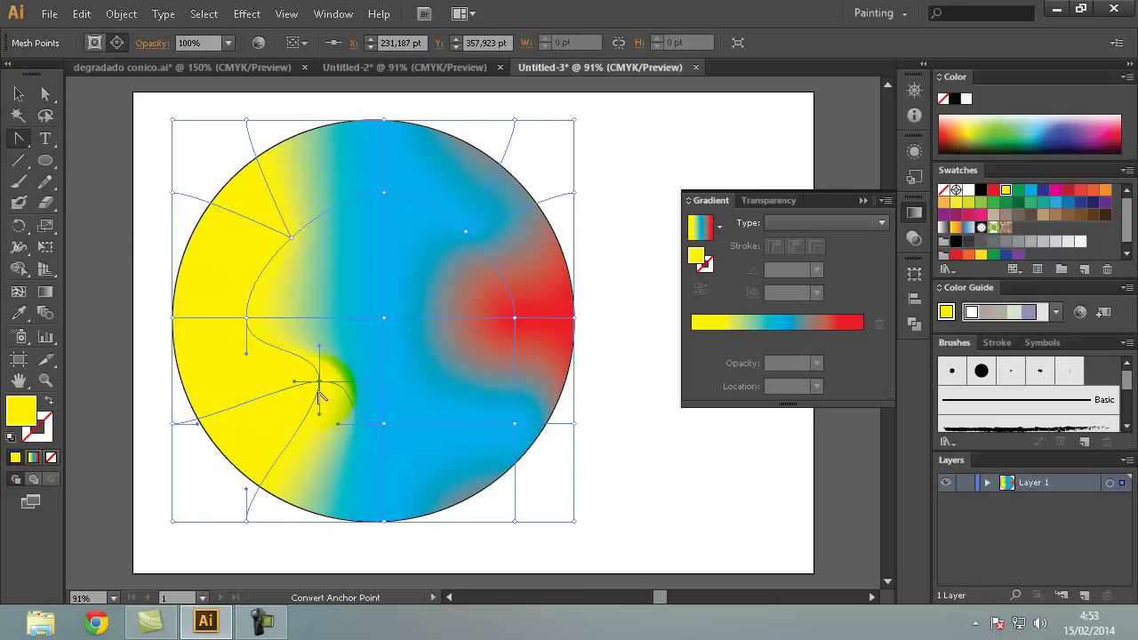
pyautogui.click(319, 383)
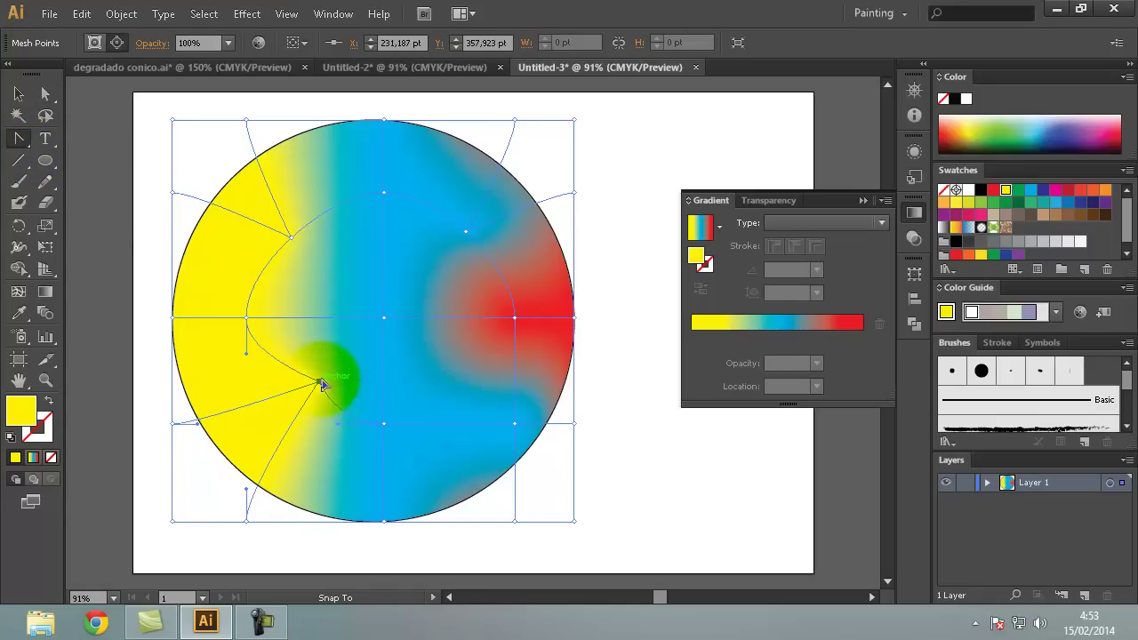
# - Pull the lower-right mesh point inward as a corner and move a mesh point onto the centre
pyautogui.click(45, 93)
pyautogui.click(426, 373)
pyautogui.moveTo(512, 426); pyautogui.dragTo(495, 413)
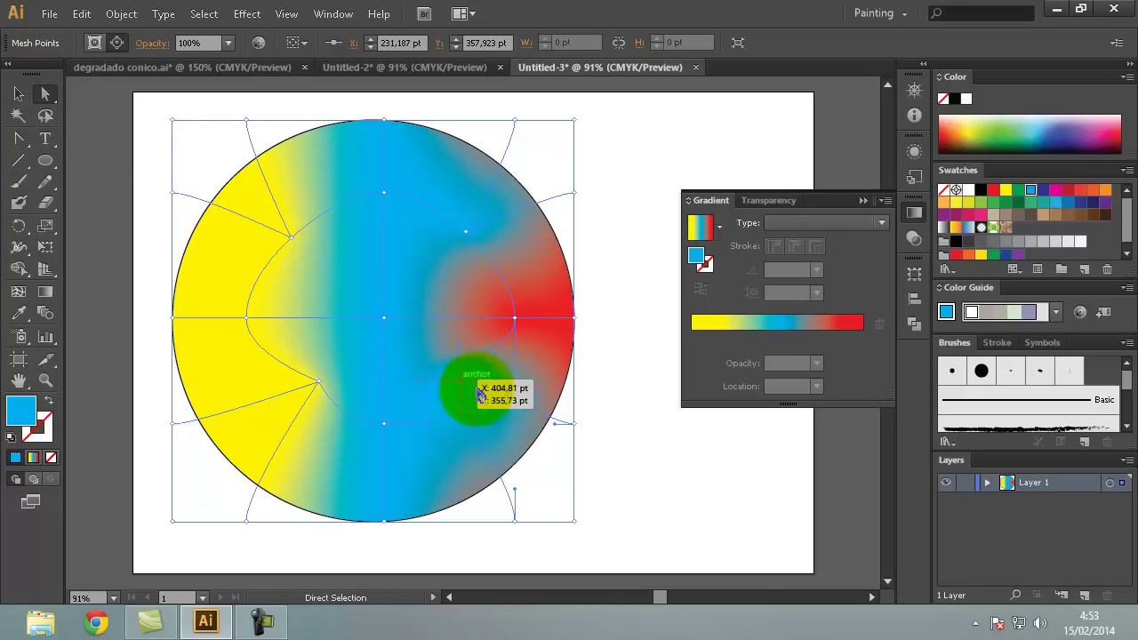
pyautogui.hotkey('shift', 'c')
pyautogui.moveTo(410, 353); pyautogui.dragTo(458, 383)
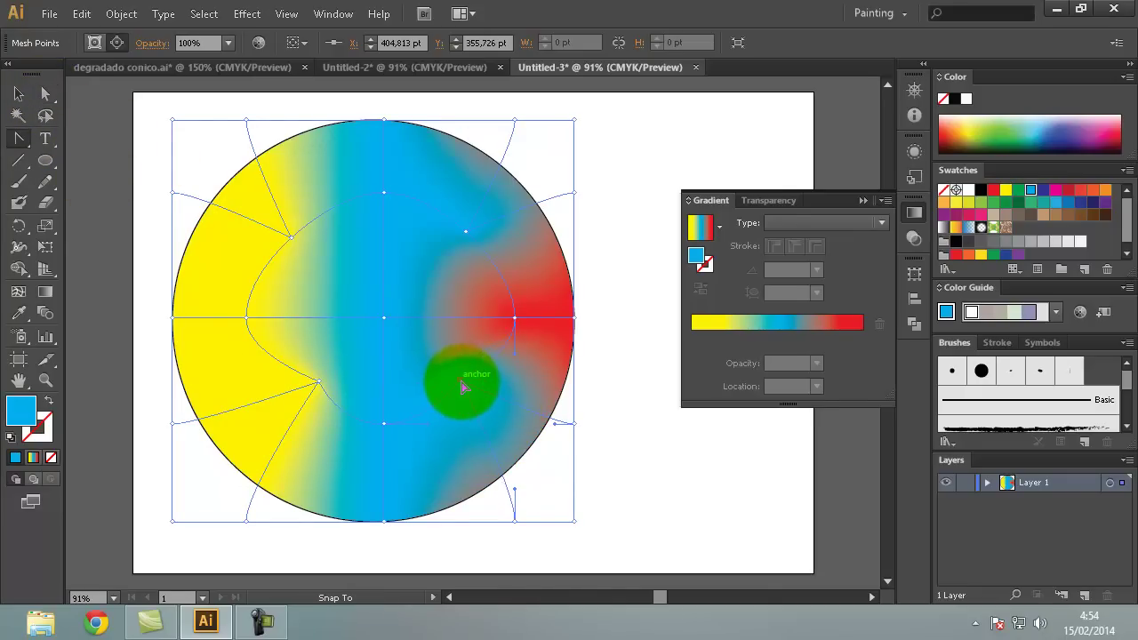
pyautogui.moveTo(461, 387); pyautogui.dragTo(461, 383)
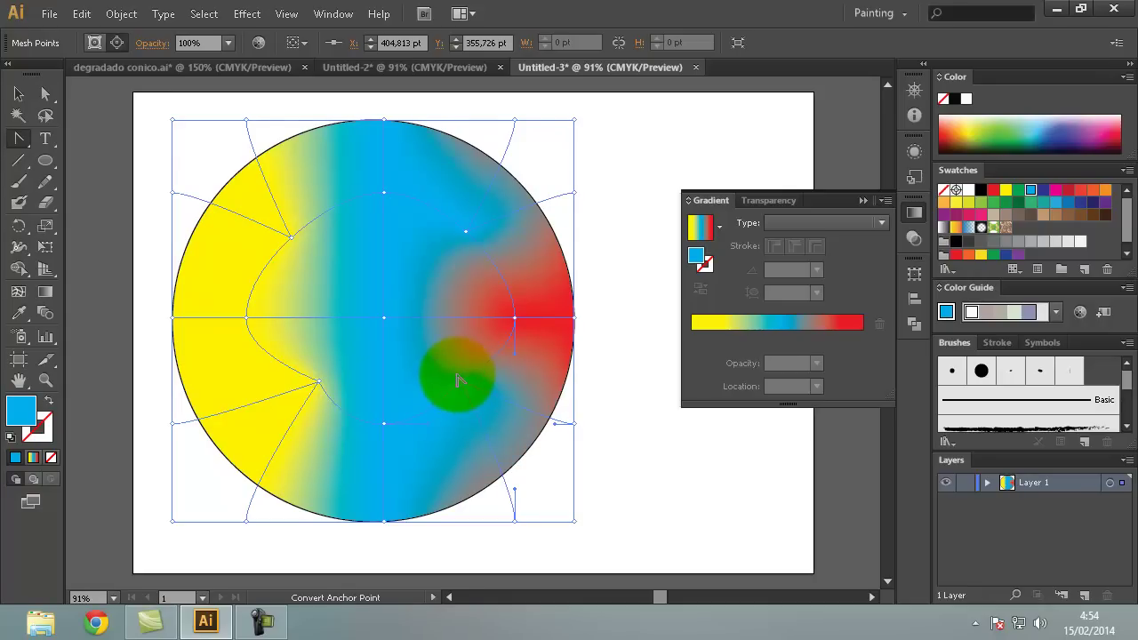
pyautogui.click(46, 93)
pyautogui.moveTo(465, 233)
pyautogui.mouseDown()
pyautogui.moveTo(404, 302)
pyautogui.moveTo(294, 245)
pyautogui.moveTo(360, 307)
pyautogui.moveTo(318, 385)
pyautogui.moveTo(359, 335)
pyautogui.mouseUp()
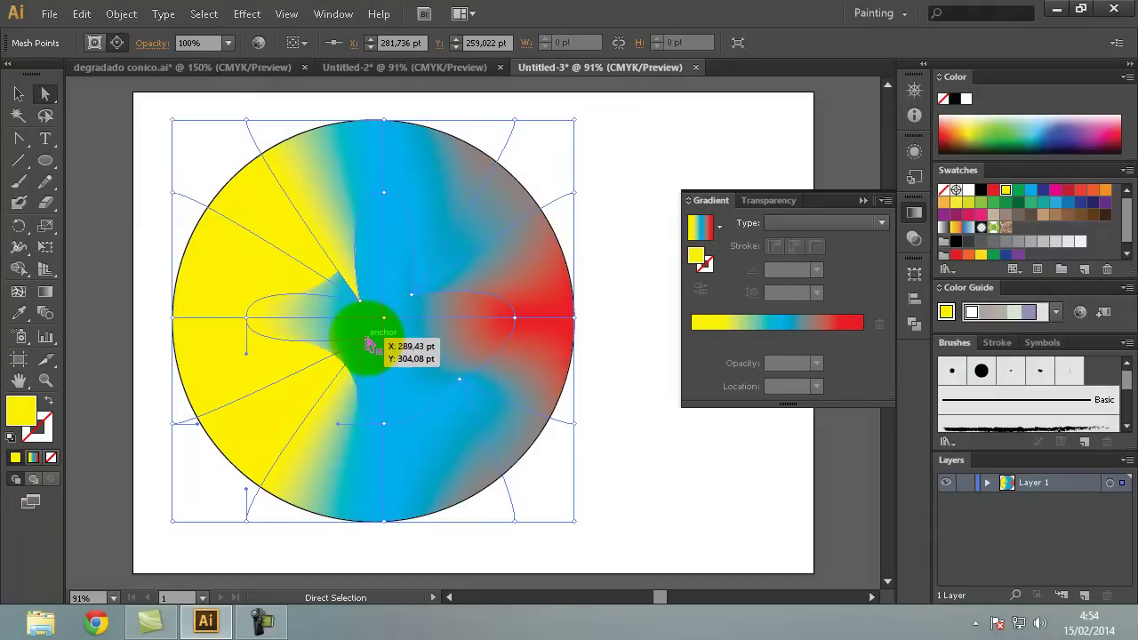
# - Look at the finished degradado conico.ai example and Untitled-2, then return to Untitled-3
pyautogui.click(212, 67)
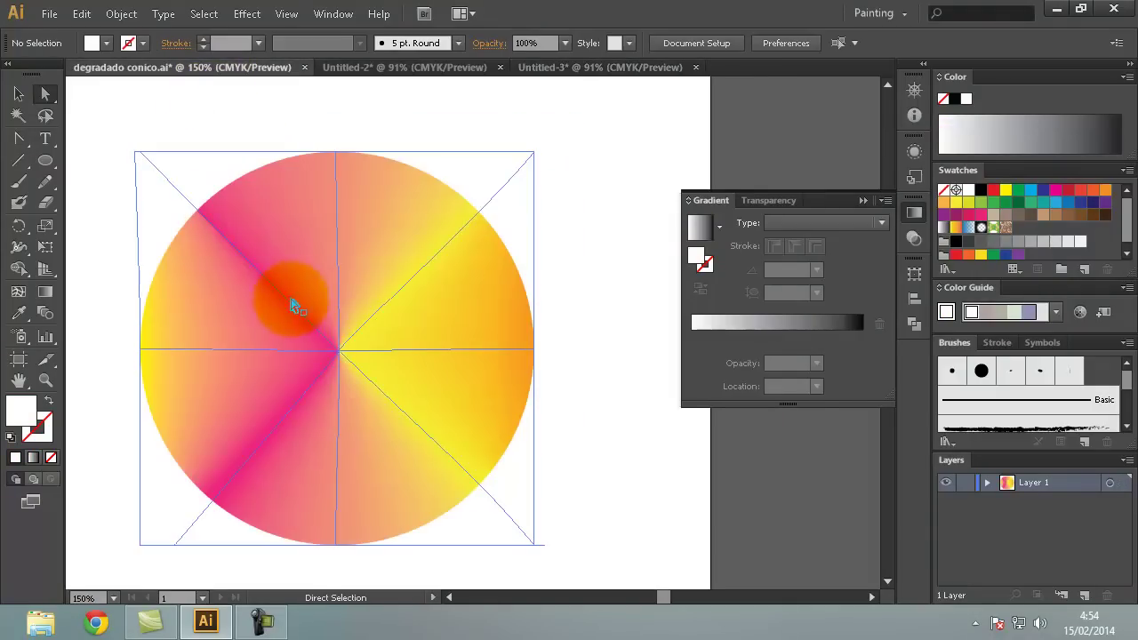
pyautogui.click(410, 68)
pyautogui.click(519, 394)
pyautogui.click(545, 71)
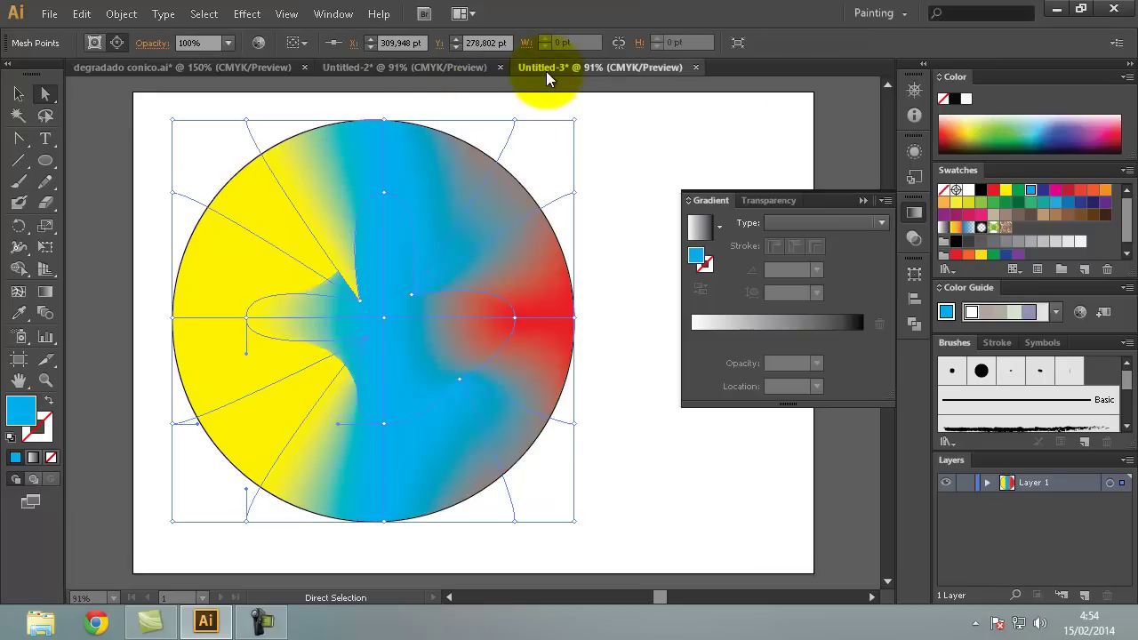
# - Reposition the upper and middle-line mesh points, undo one move, and nudge the blue-area point up-left
pyautogui.moveTo(481, 218)
pyautogui.mouseDown()
pyautogui.moveTo(461, 383)
pyautogui.moveTo(353, 300)
pyautogui.moveTo(384, 194)
pyautogui.mouseUp()
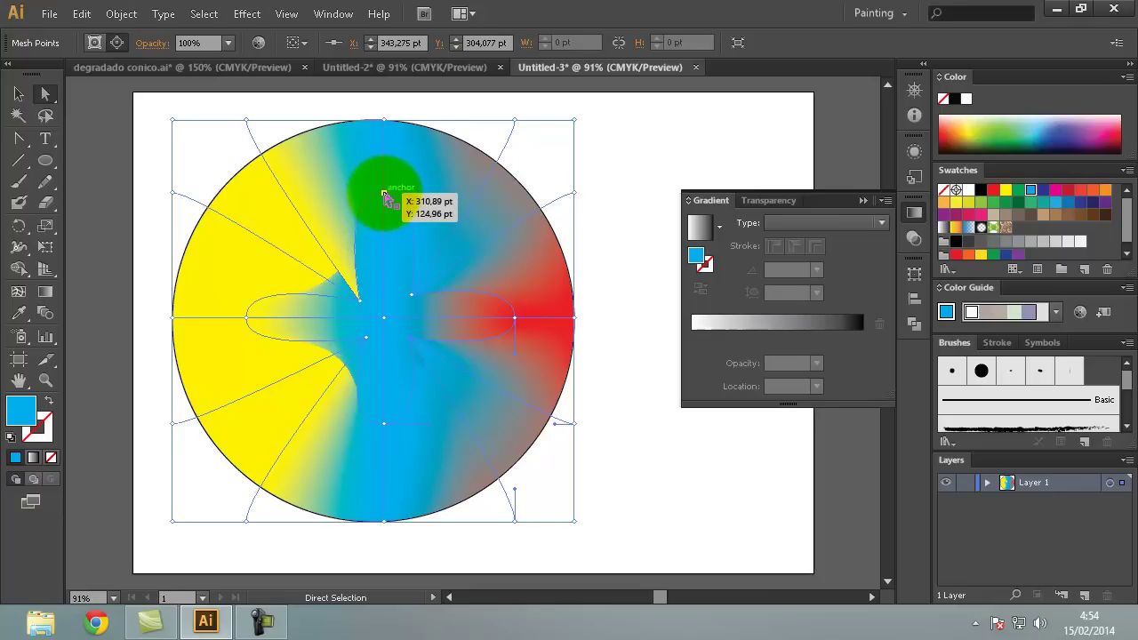
pyautogui.click(19, 138)
pyautogui.moveTo(368, 188)
pyautogui.mouseDown()
pyautogui.moveTo(384, 197)
pyautogui.moveTo(384, 427)
pyautogui.moveTo(504, 330)
pyautogui.mouseUp()
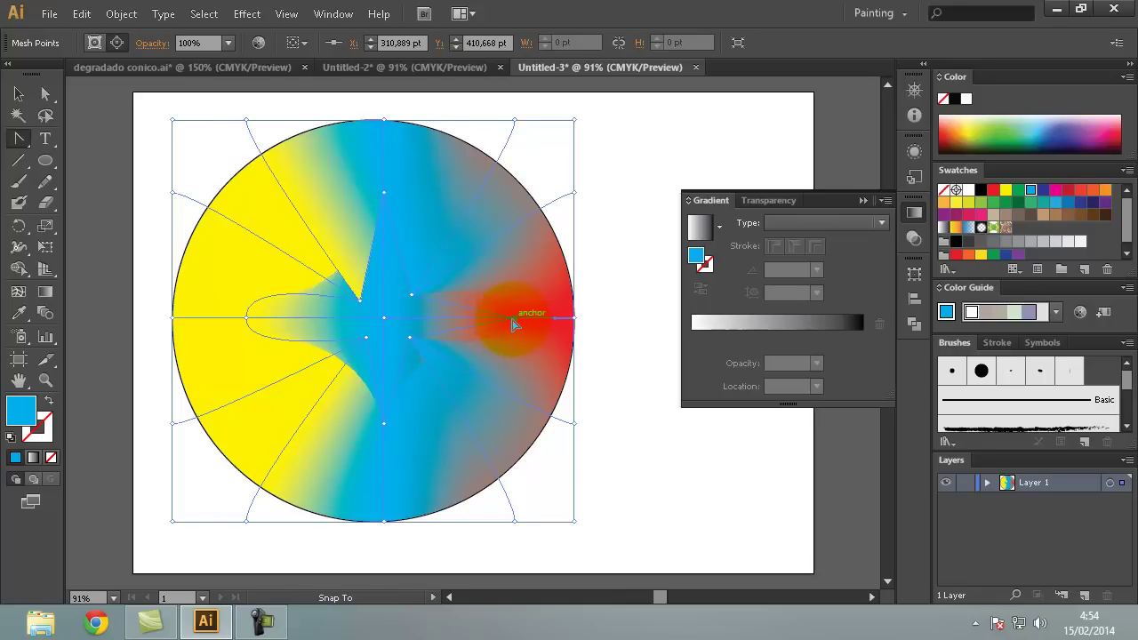
pyautogui.moveTo(512, 326); pyautogui.dragTo(258, 326)
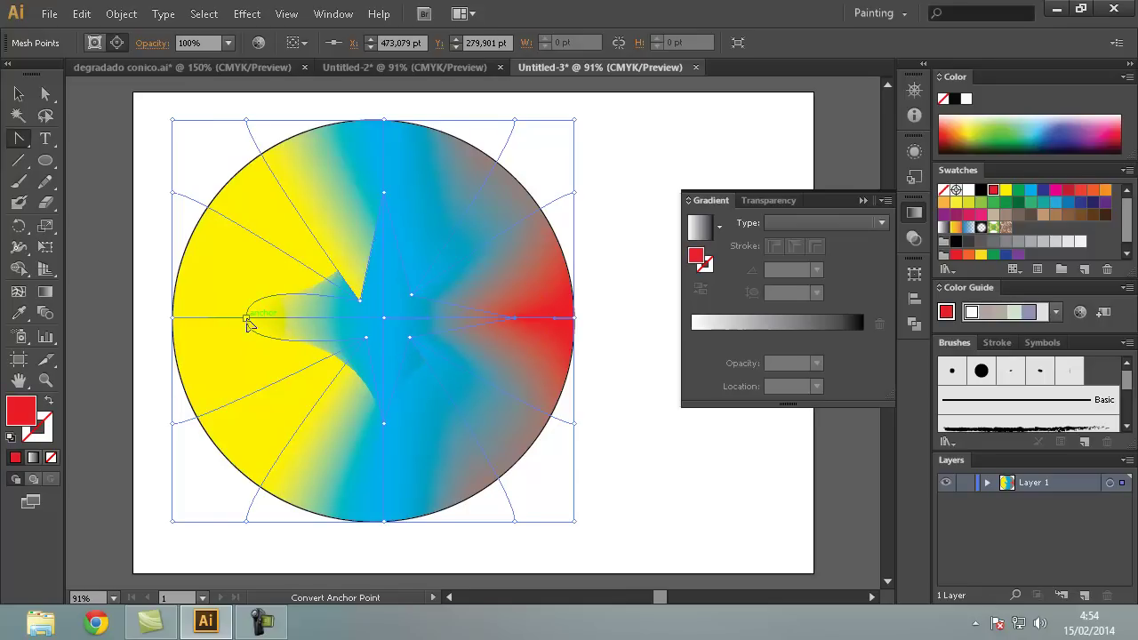
pyautogui.hotkey('ctrl', 'z')
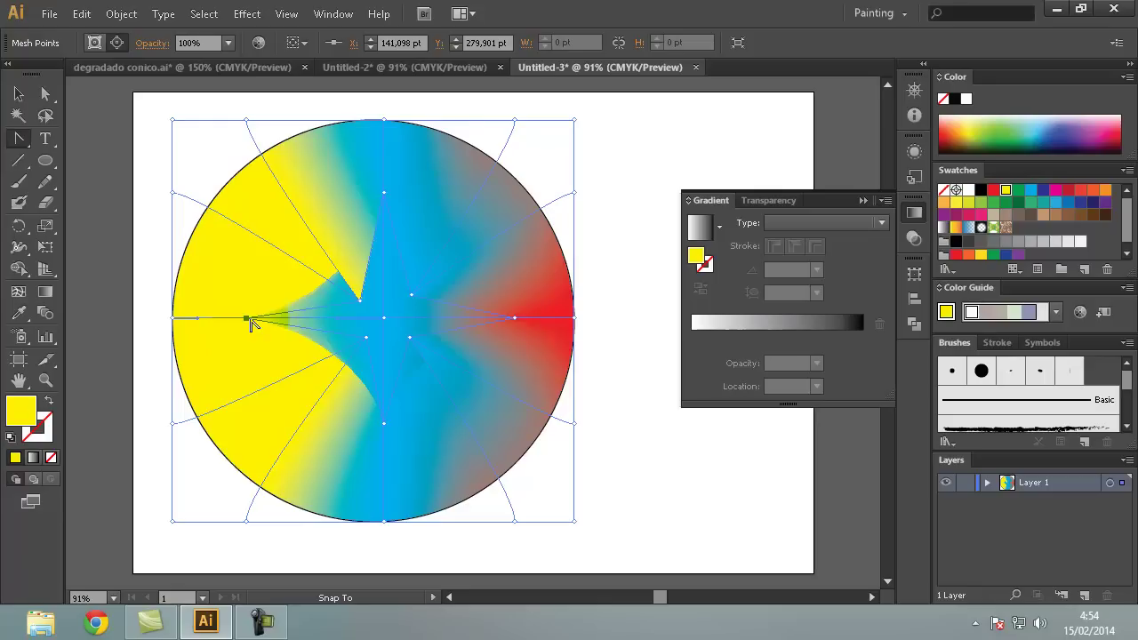
pyautogui.click(410, 373)
pyautogui.moveTo(413, 375); pyautogui.dragTo(378, 323)
# - Zoom in and bunch four inner mesh anchors at the centre so yellow, blue and red radiate from it
pyautogui.scroll(3, 381, 336)
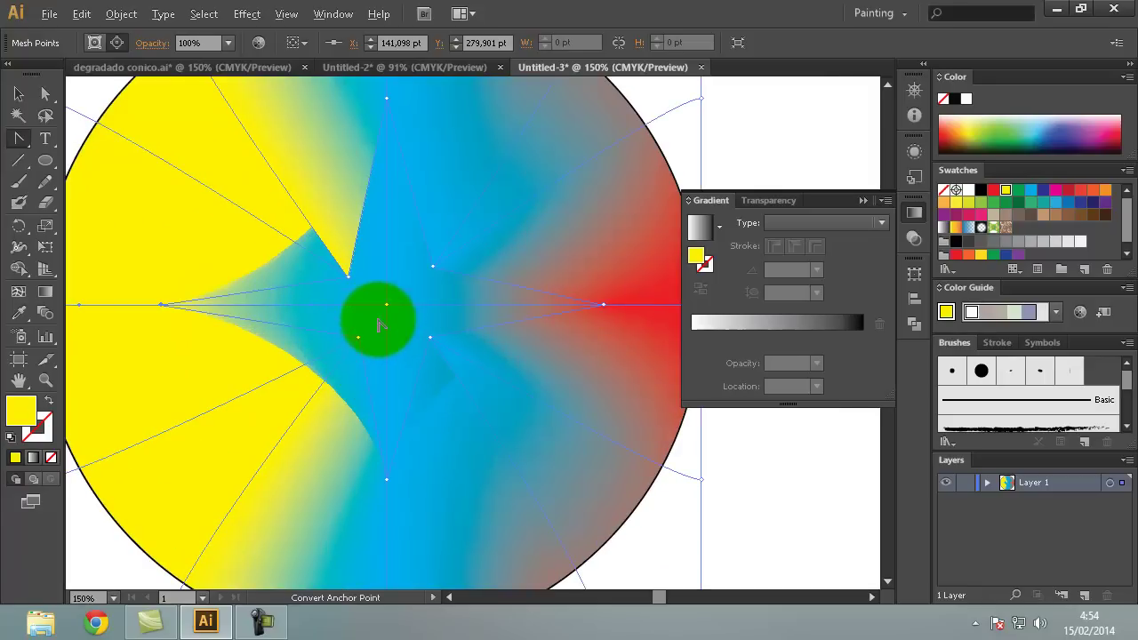
pyautogui.scroll(1, 377, 323)
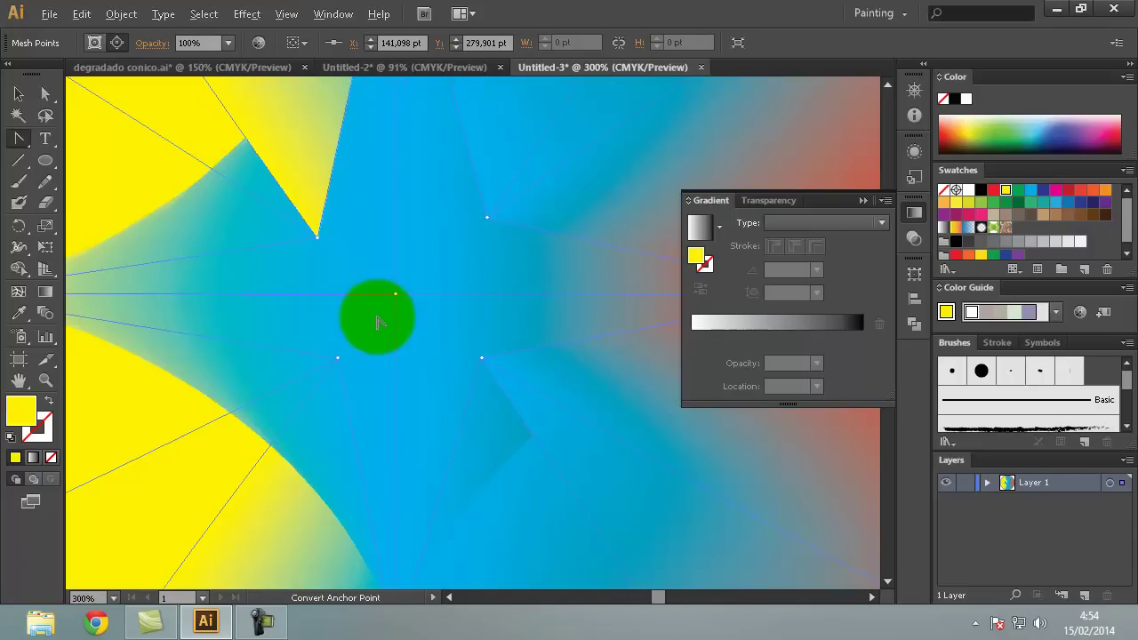
pyautogui.click(42, 96)
pyautogui.moveTo(353, 172)
pyautogui.mouseDown()
pyautogui.moveTo(490, 224)
pyautogui.moveTo(397, 293)
pyautogui.mouseUp()
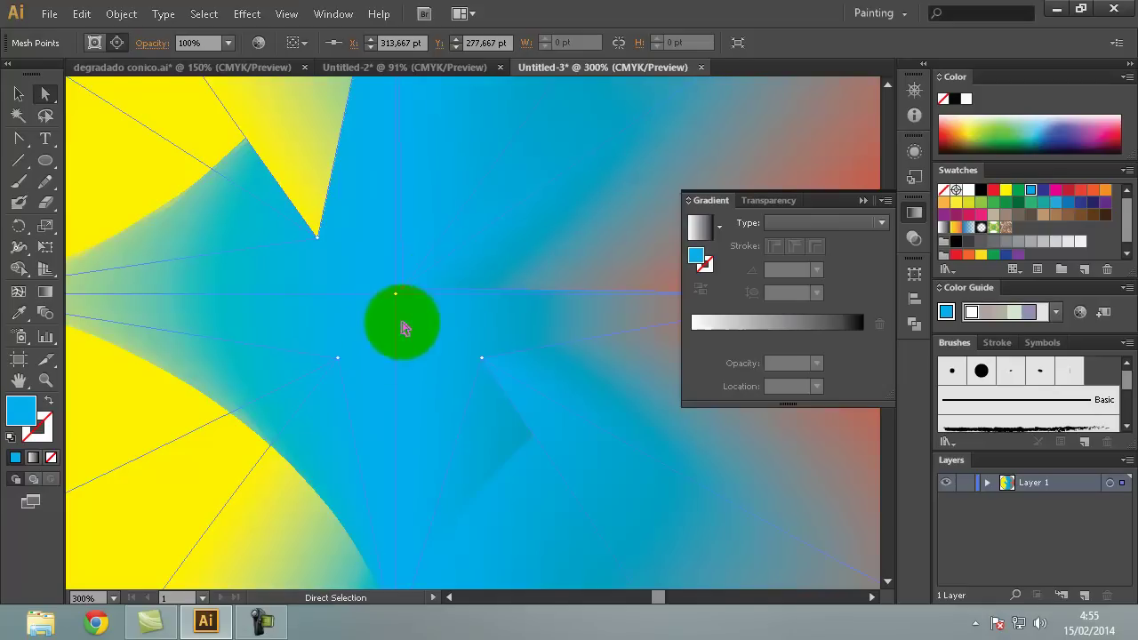
pyautogui.moveTo(337, 360); pyautogui.dragTo(391, 309)
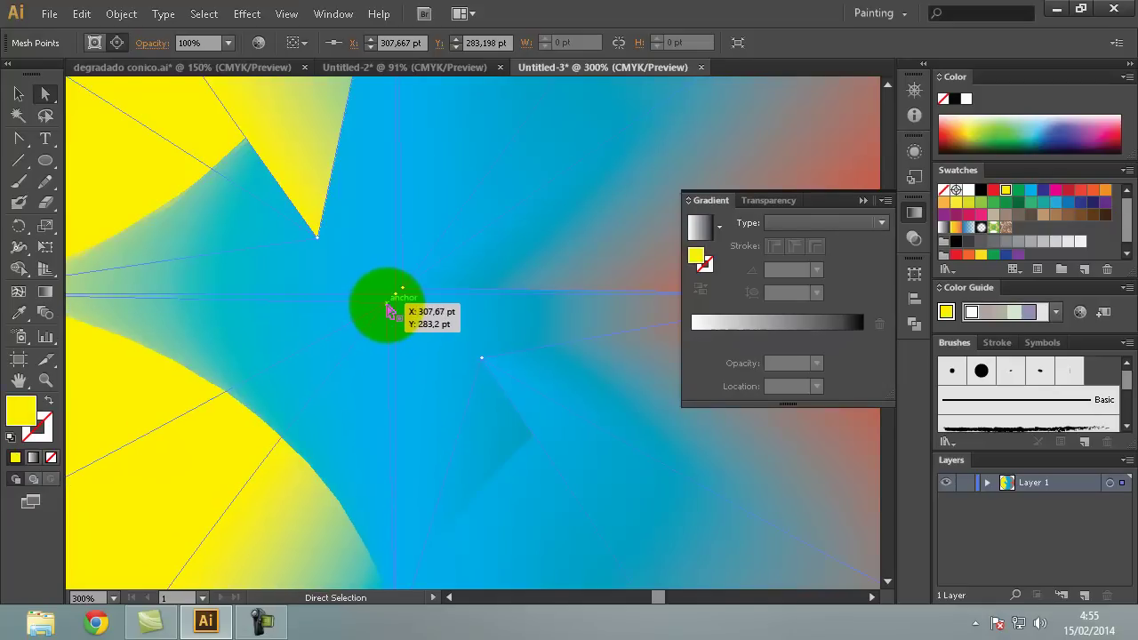
pyautogui.moveTo(482, 362); pyautogui.dragTo(407, 305)
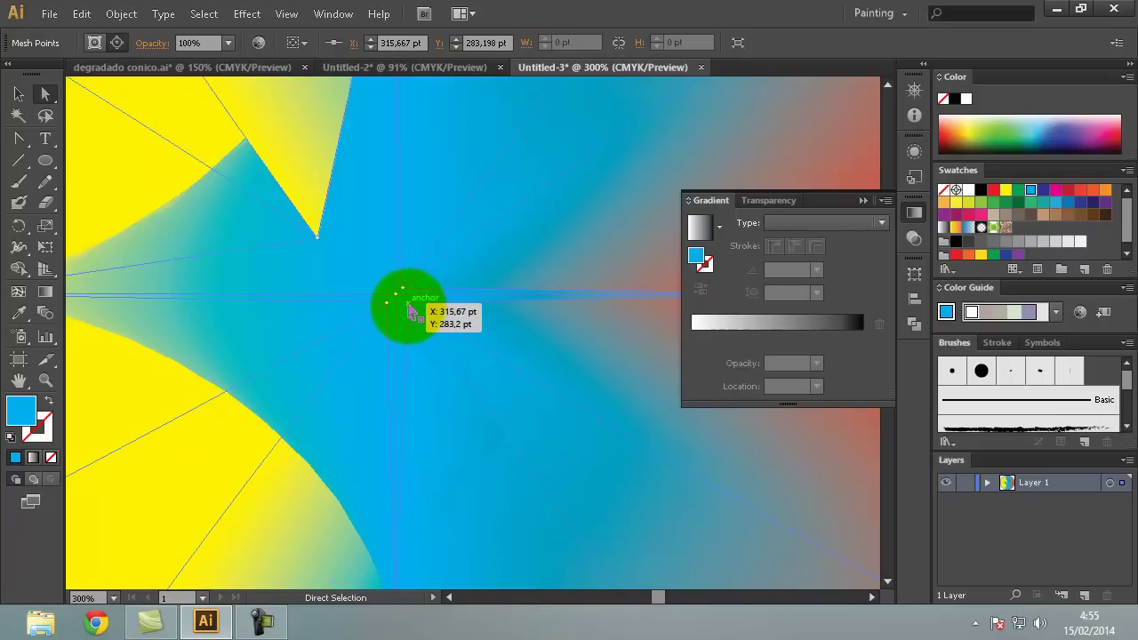
pyautogui.moveTo(320, 240); pyautogui.dragTo(389, 291)
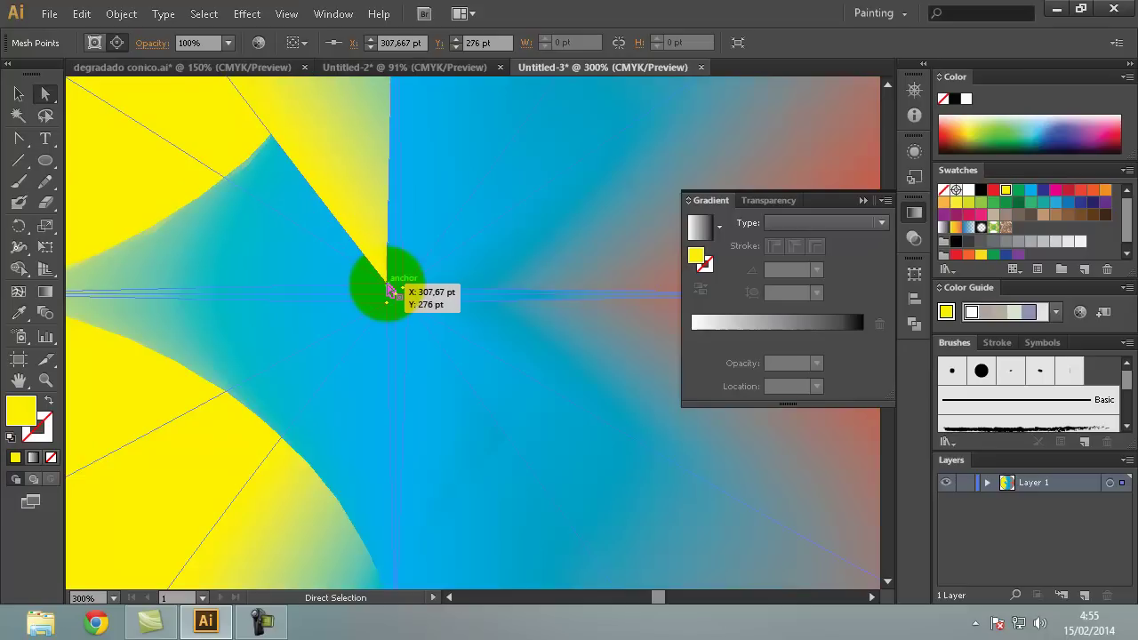
pyautogui.keyDown('alt'); pyautogui.scroll(-2, 388, 290); pyautogui.keyUp('alt')
# - Zoom out and drag one inner mesh point up next to the circle's centre
pyautogui.keyDown('alt'); pyautogui.scroll(-1, 387, 290); pyautogui.keyUp('alt')
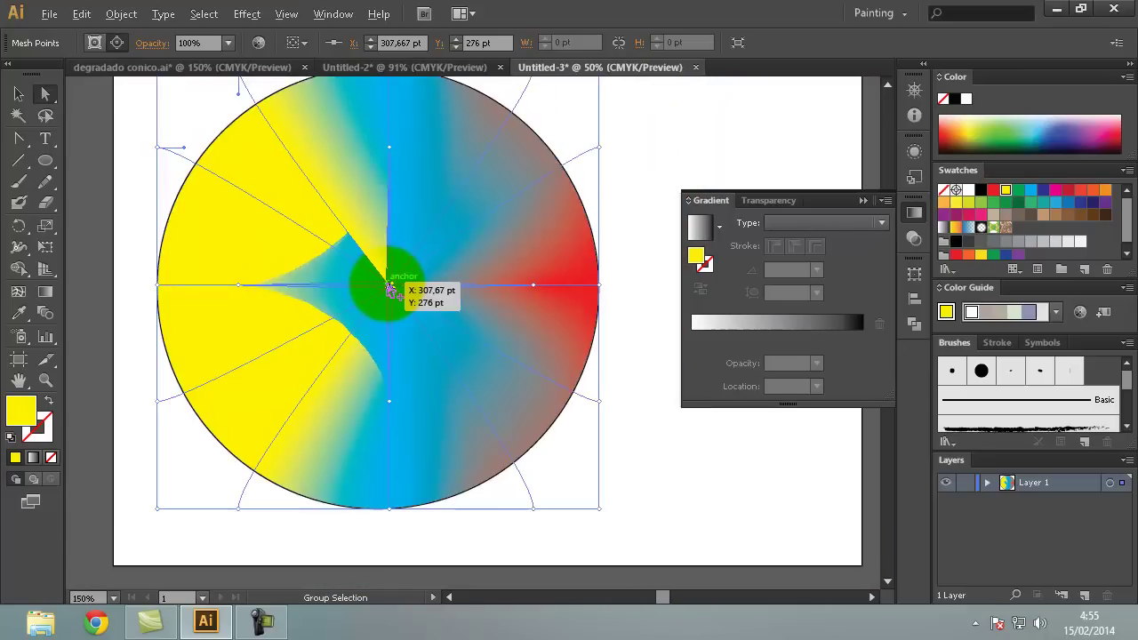
pyautogui.keyDown('alt'); pyautogui.scroll(-2, 388, 289); pyautogui.keyUp('alt')
pyautogui.moveTo(433, 350)
pyautogui.mouseDown()
pyautogui.moveTo(356, 238)
pyautogui.moveTo(454, 227)
pyautogui.moveTo(444, 293)
pyautogui.moveTo(409, 277)
pyautogui.moveTo(404, 224)
pyautogui.moveTo(408, 273)
pyautogui.moveTo(394, 310)
pyautogui.moveTo(388, 302)
pyautogui.moveTo(633, 273)
pyautogui.moveTo(397, 257)
pyautogui.mouseUp()
# - Drag the left-edge and lower inner mesh points onto the circle's centre point
pyautogui.keyDown('alt'); pyautogui.scroll(1, 389, 302); pyautogui.keyUp('alt')
pyautogui.keyDown('alt'); pyautogui.scroll(1, 388, 307); pyautogui.keyUp('alt')
pyautogui.keyDown('alt'); pyautogui.scroll(1, 389, 307); pyautogui.keyUp('alt')
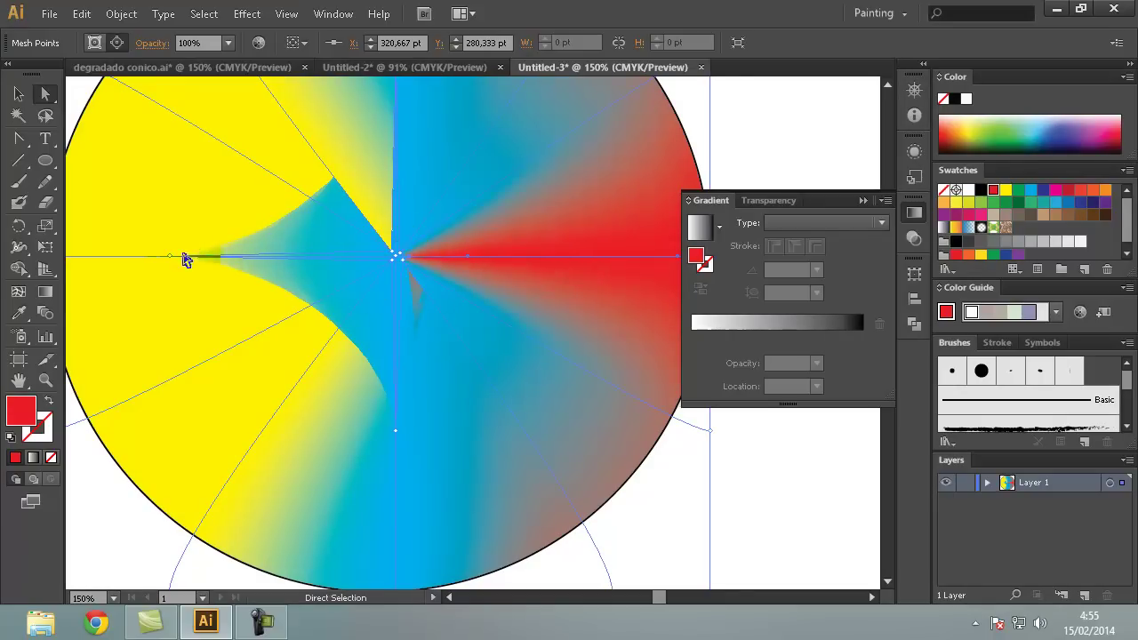
pyautogui.moveTo(172, 259); pyautogui.dragTo(364, 263)
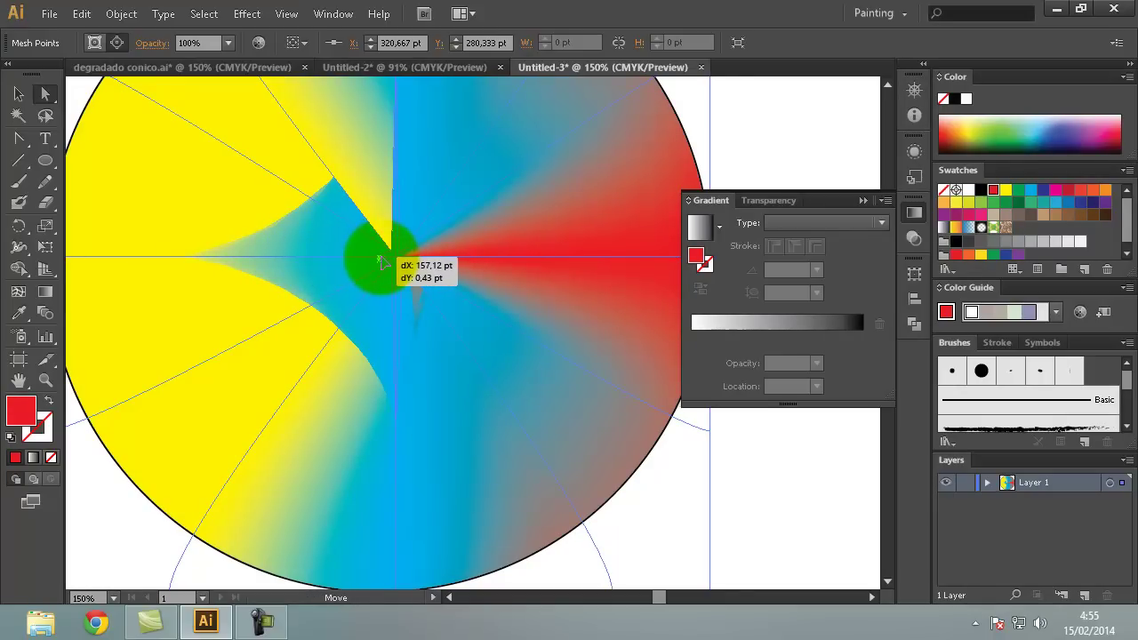
pyautogui.moveTo(381, 261); pyautogui.dragTo(385, 264)
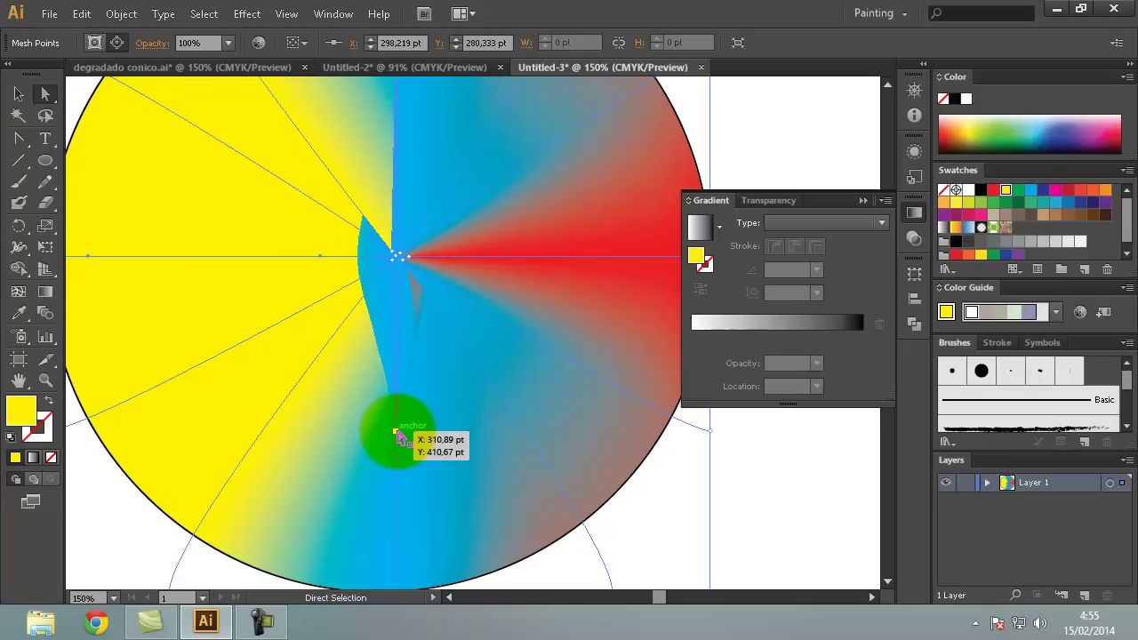
pyautogui.moveTo(397, 436); pyautogui.dragTo(397, 282)
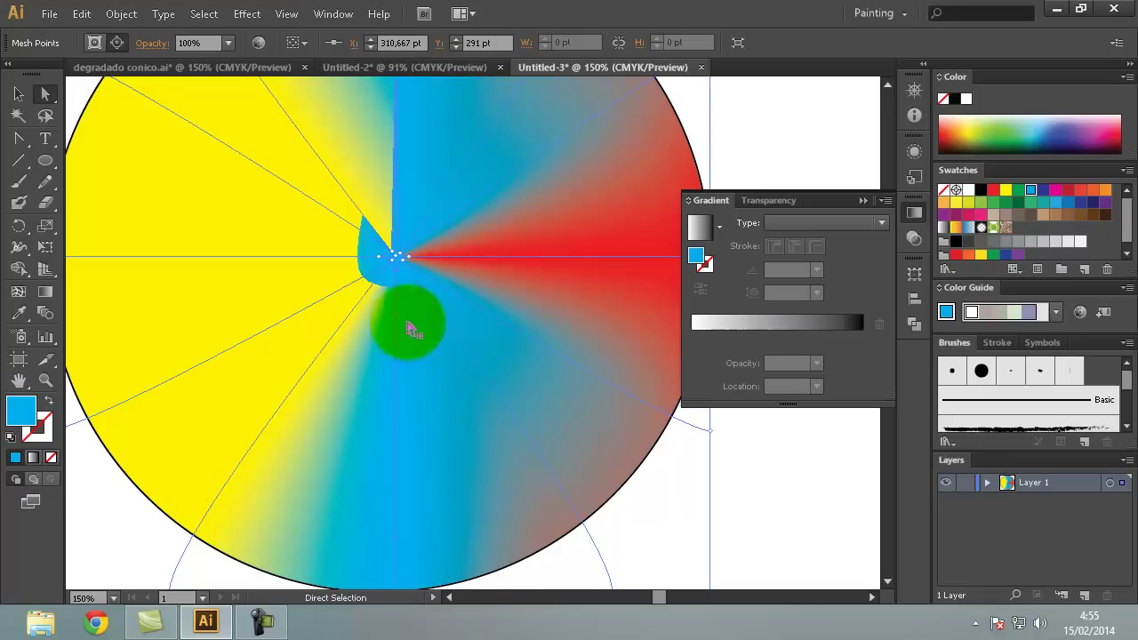
pyautogui.moveTo(399, 223)
pyautogui.mouseDown()
pyautogui.moveTo(396, 109)
pyautogui.moveTo(400, 307)
pyautogui.moveTo(352, 296)
pyautogui.mouseUp()
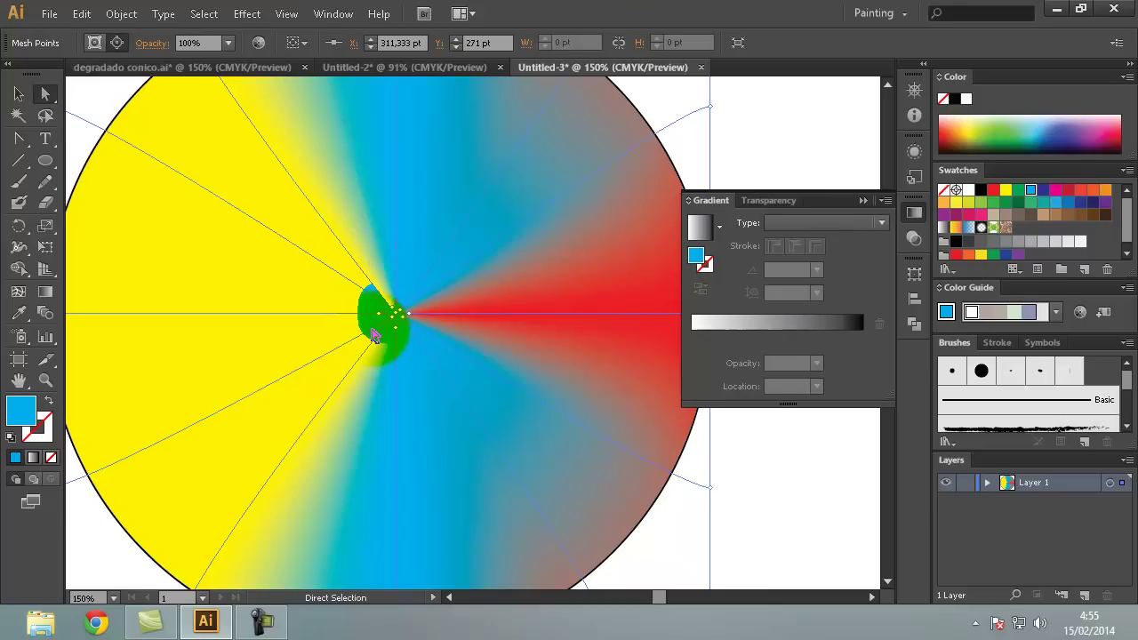
# - Move a central mesh point up and right, and pull the blue mesh point toward the centre
pyautogui.scroll(2, 382, 344)
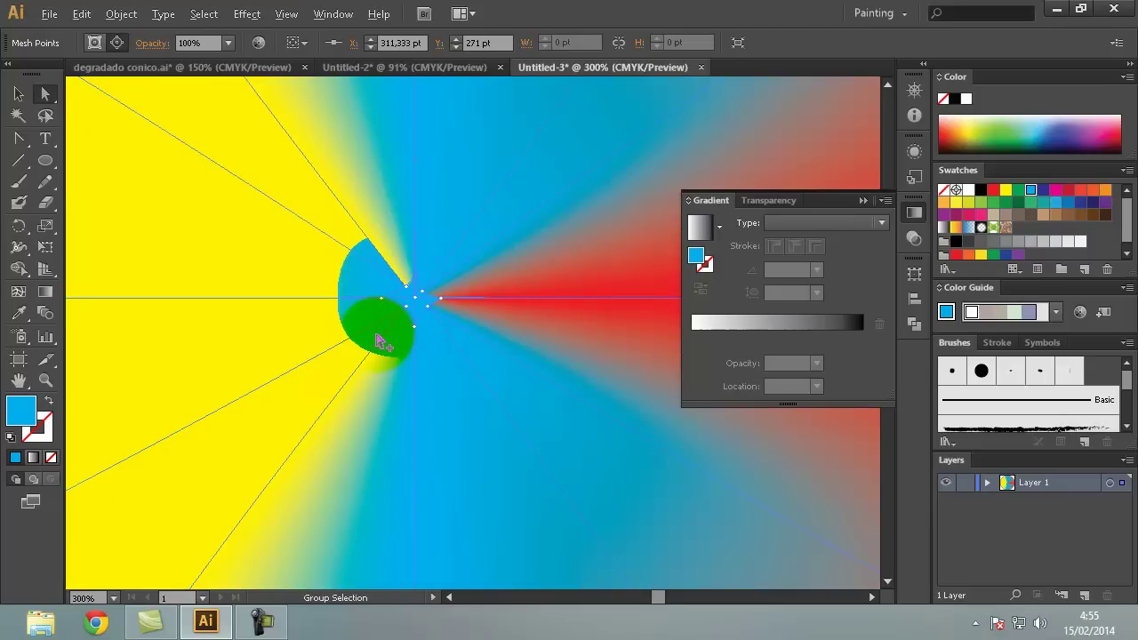
pyautogui.scroll(3, 378, 342)
pyautogui.moveTo(382, 332); pyautogui.dragTo(399, 241)
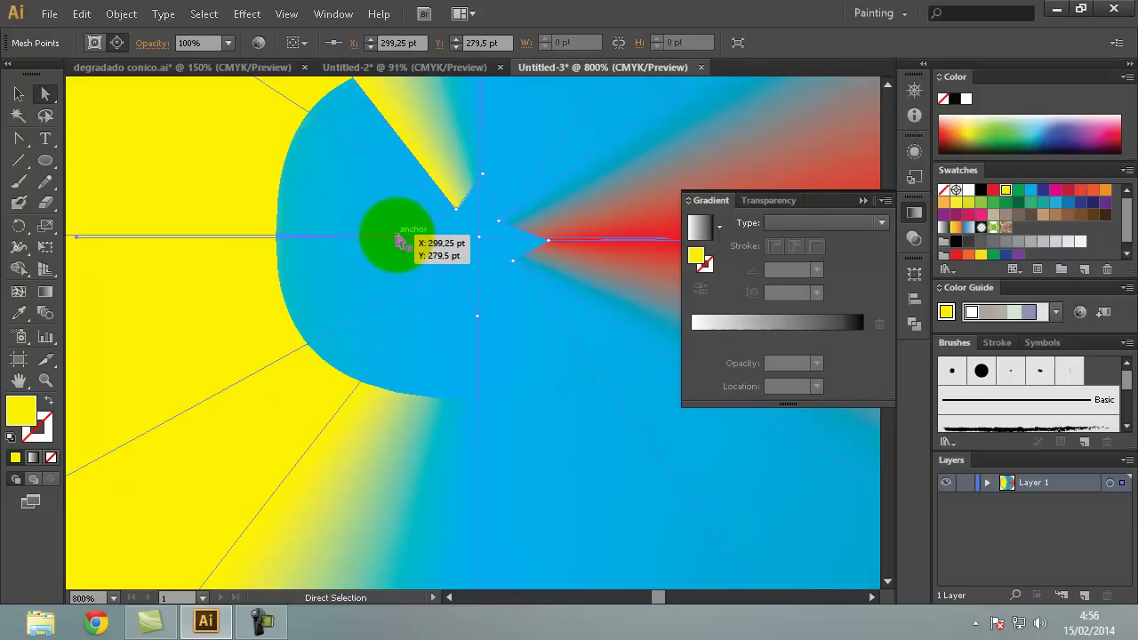
pyautogui.moveTo(126, 237); pyautogui.dragTo(480, 245)
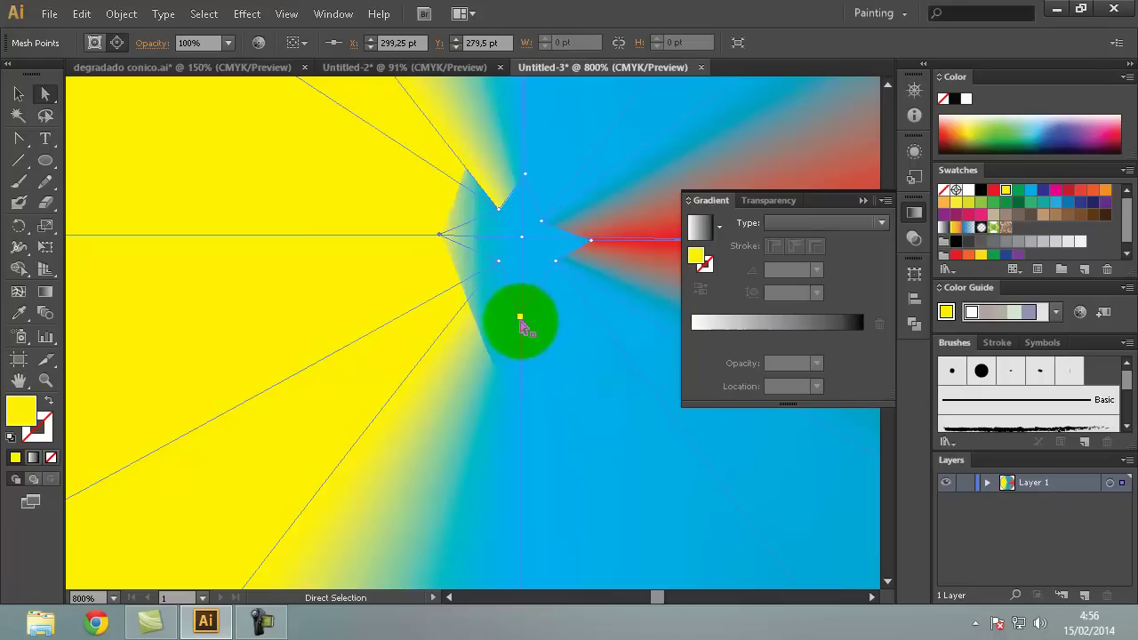
pyautogui.moveTo(520, 318); pyautogui.dragTo(523, 287)
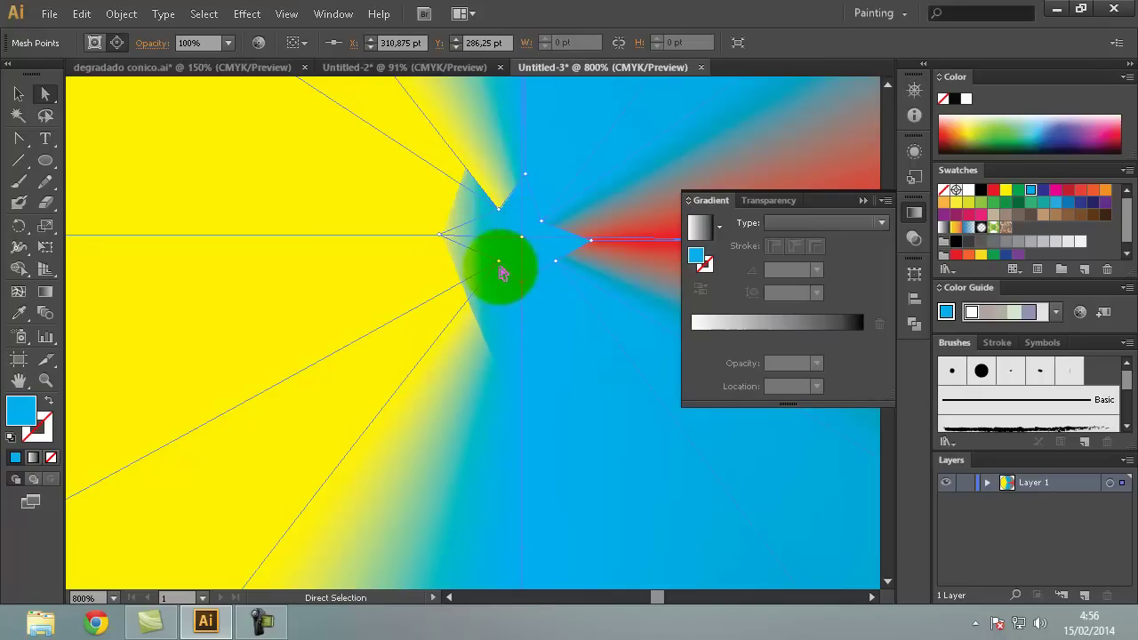
# - Nudge the surrounding central mesh anchors together to close the gap at the centre
pyautogui.click(440, 237)
pyautogui.moveTo(440, 238); pyautogui.dragTo(483, 237)
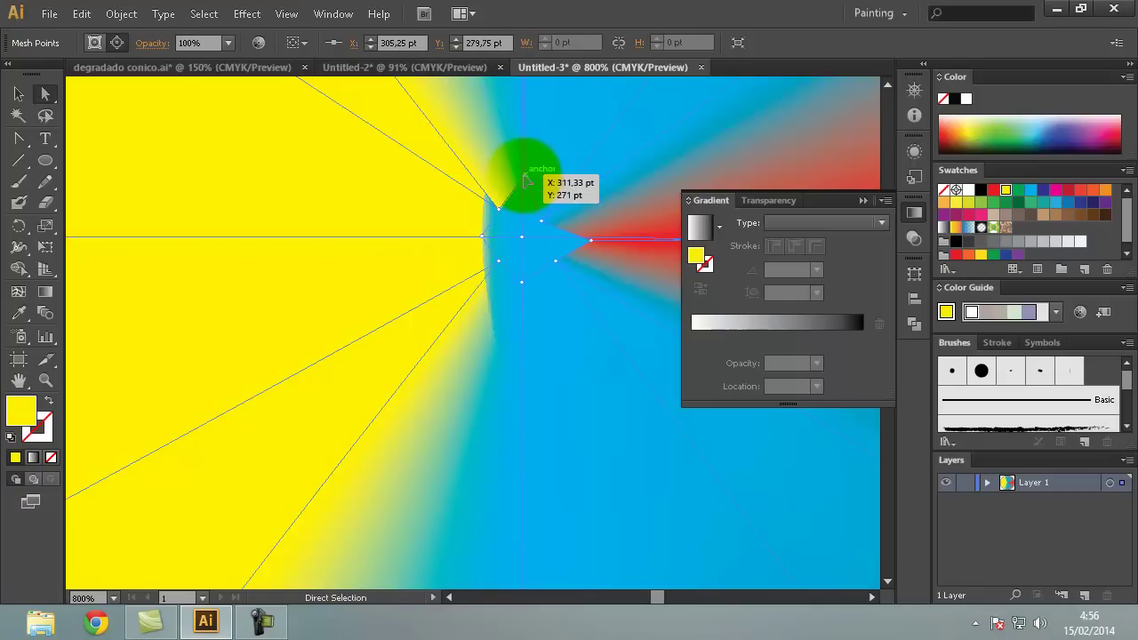
pyautogui.click(524, 206)
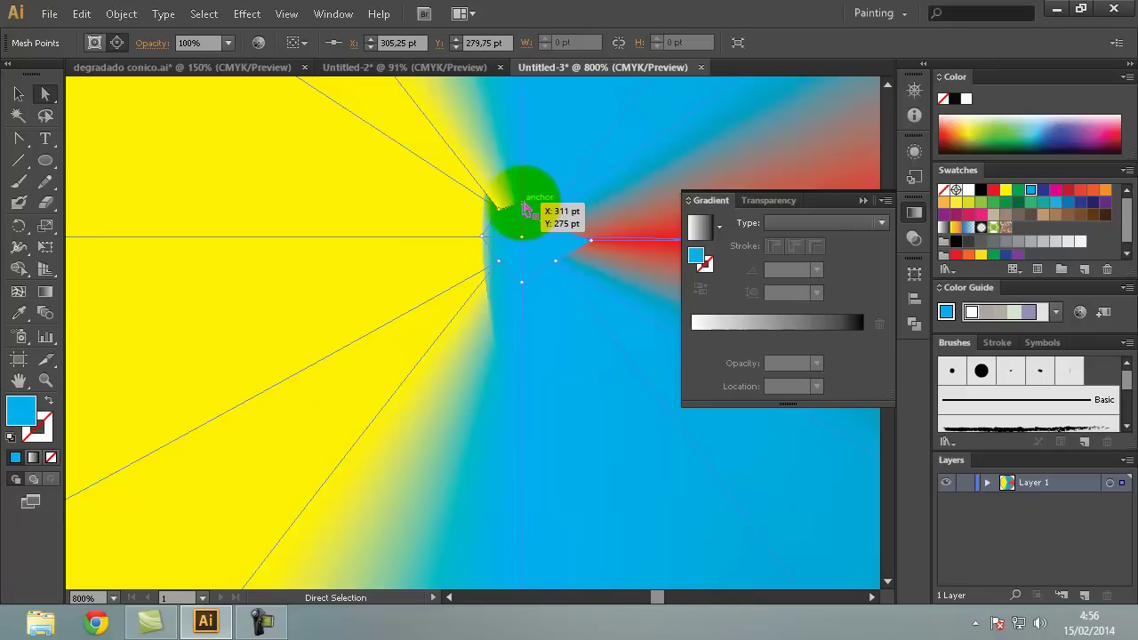
pyautogui.moveTo(523, 211)
pyautogui.mouseDown()
pyautogui.moveTo(508, 224)
pyautogui.moveTo(525, 226)
pyautogui.mouseUp()
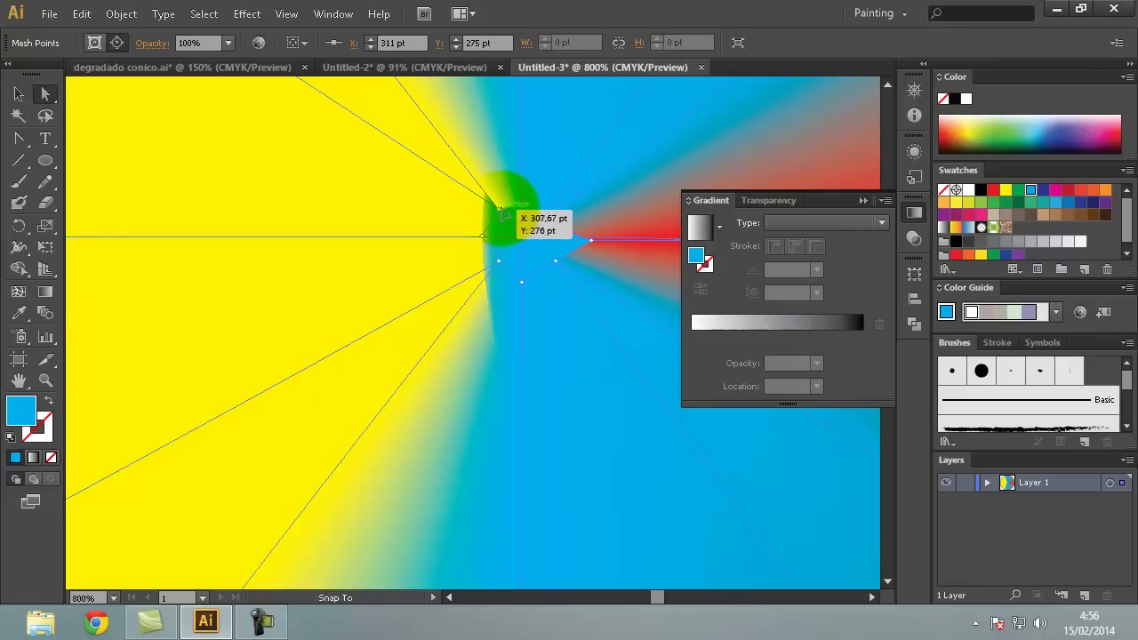
pyautogui.hotkey('ctrl', 'shift', 'a')
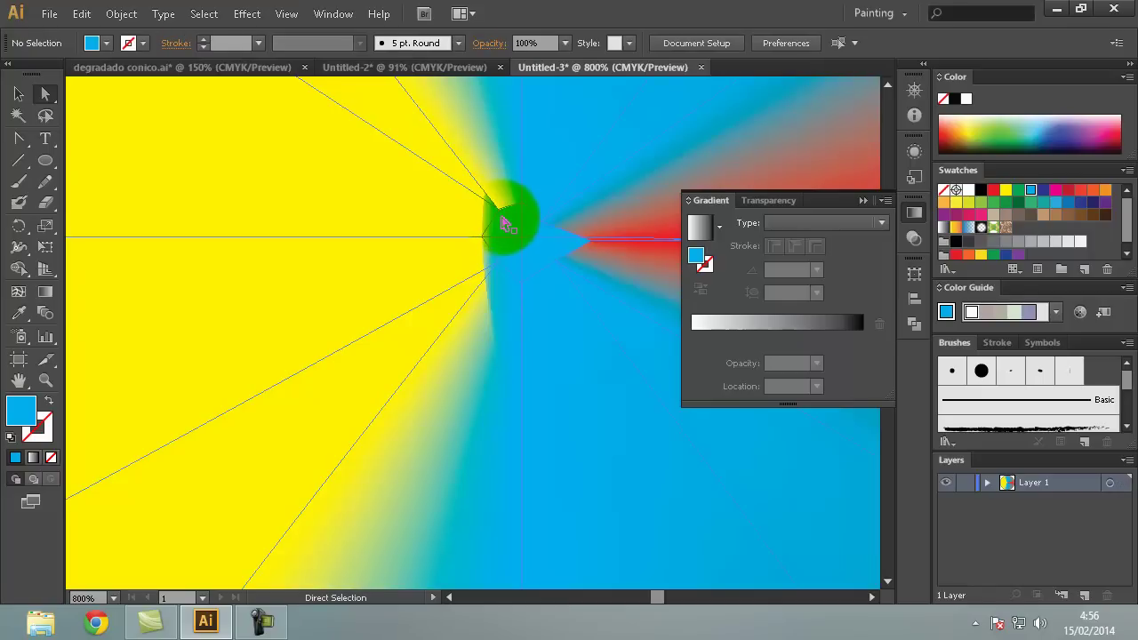
pyautogui.click(502, 218)
pyautogui.moveTo(502, 218); pyautogui.dragTo(544, 224)
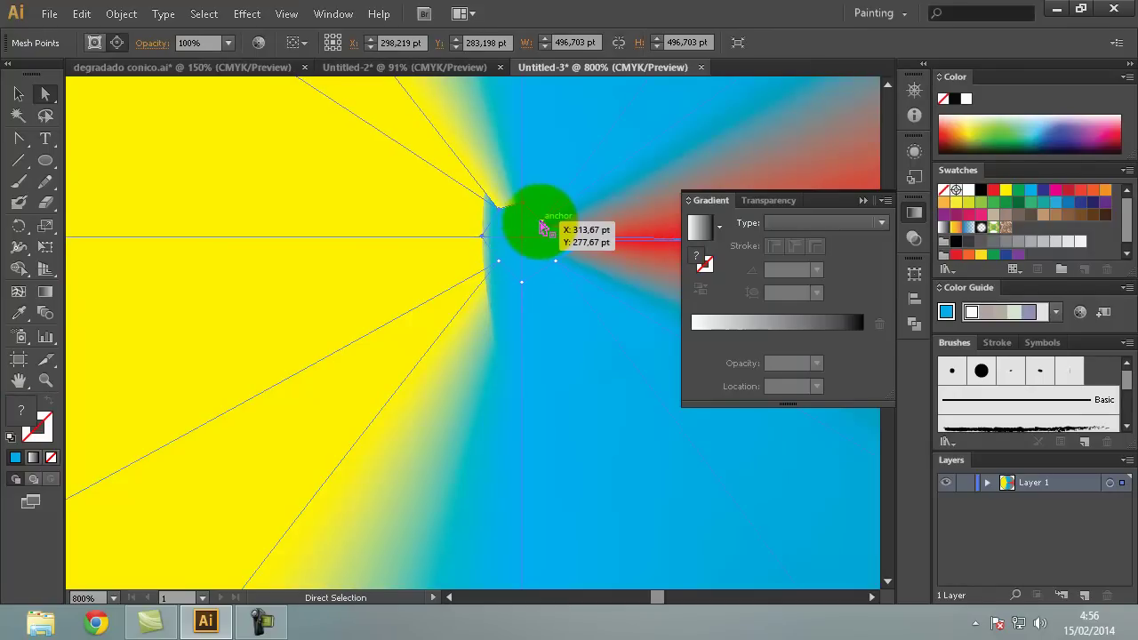
# - Deselect, then drag the inner yellow mesh point onto the central mesh point
pyautogui.hotkey('ctrl', 'shift', 'a')
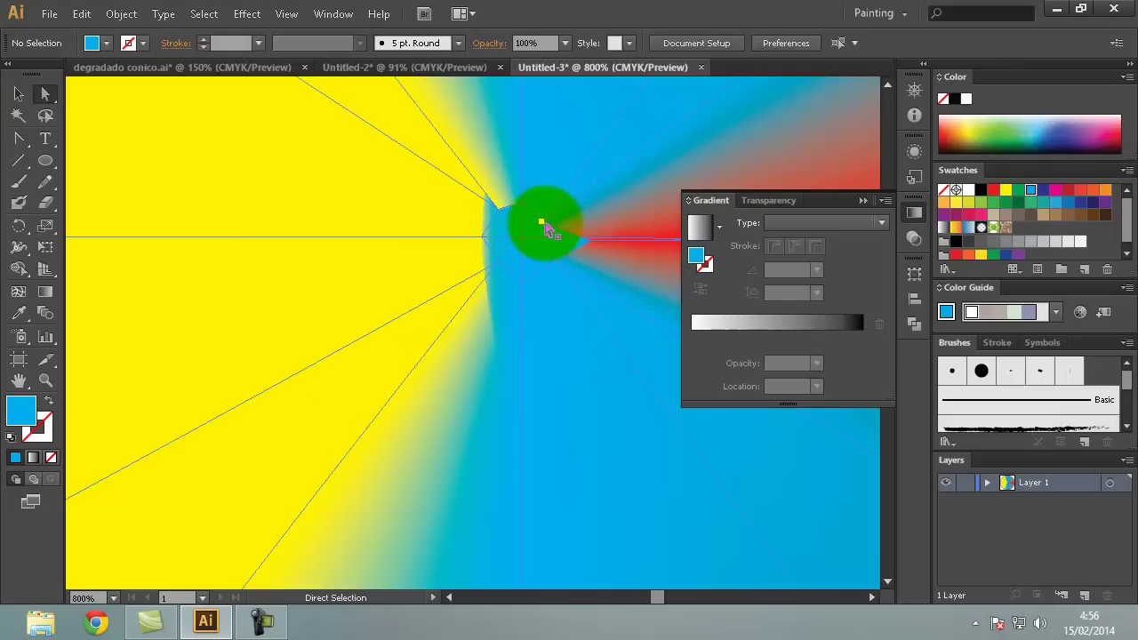
pyautogui.moveTo(540, 223)
pyautogui.mouseDown()
pyautogui.moveTo(536, 233)
pyautogui.moveTo(505, 224)
pyautogui.moveTo(516, 236)
pyautogui.moveTo(496, 259)
pyautogui.mouseUp()
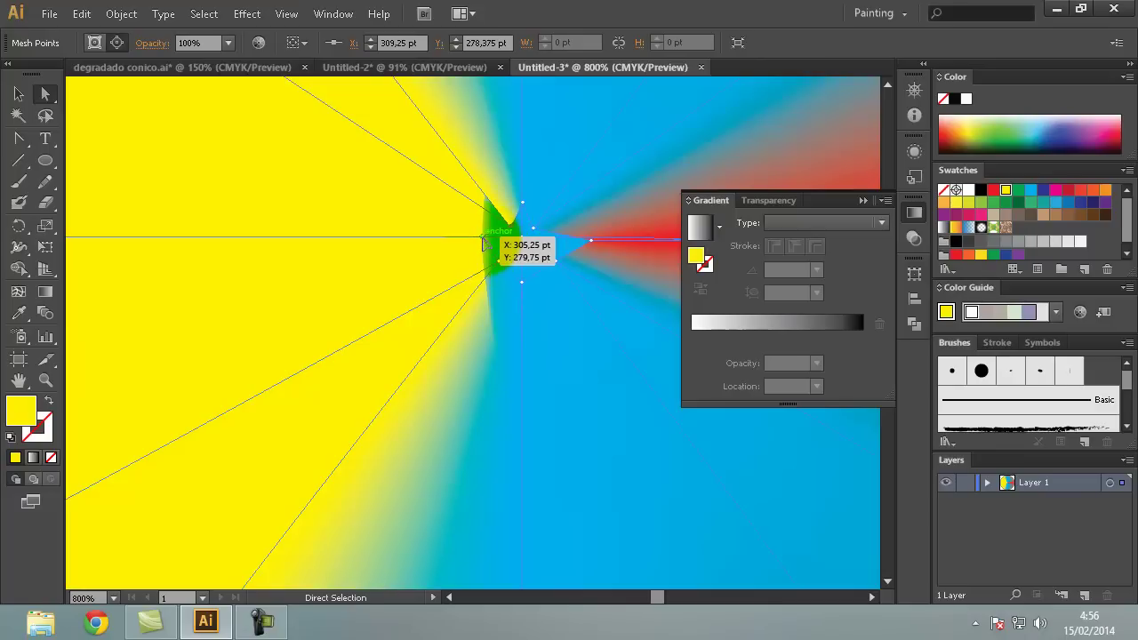
pyautogui.moveTo(483, 241); pyautogui.dragTo(512, 249)
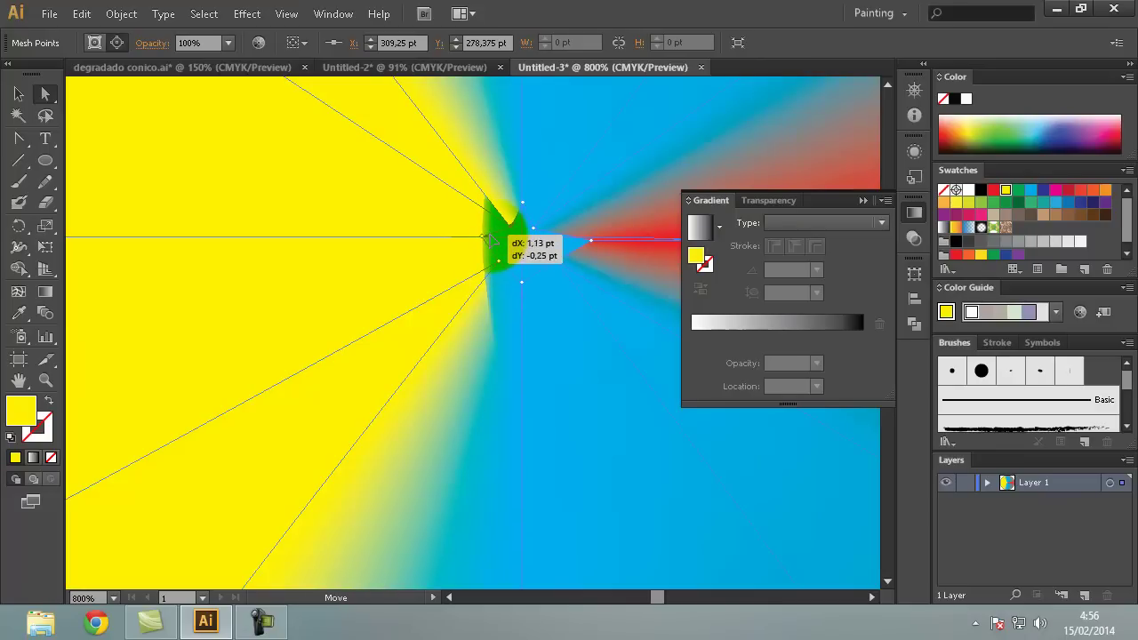
pyautogui.click(483, 241)
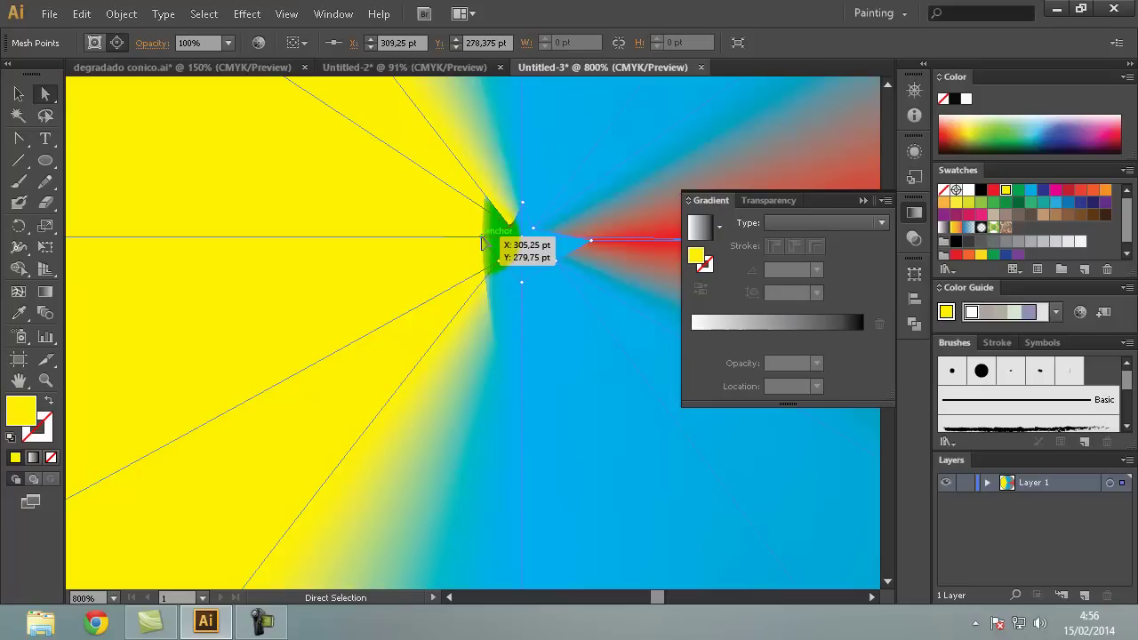
# - Drag the inner red and blue mesh points onto the centre anchor, then select the yellow point
pyautogui.moveTo(480, 241)
pyautogui.mouseDown()
pyautogui.moveTo(586, 252)
pyautogui.moveTo(626, 216)
pyautogui.moveTo(495, 208)
pyautogui.mouseUp()
pyautogui.moveTo(490, 308)
pyautogui.mouseDown()
pyautogui.moveTo(462, 292)
pyautogui.moveTo(492, 306)
pyautogui.mouseUp()
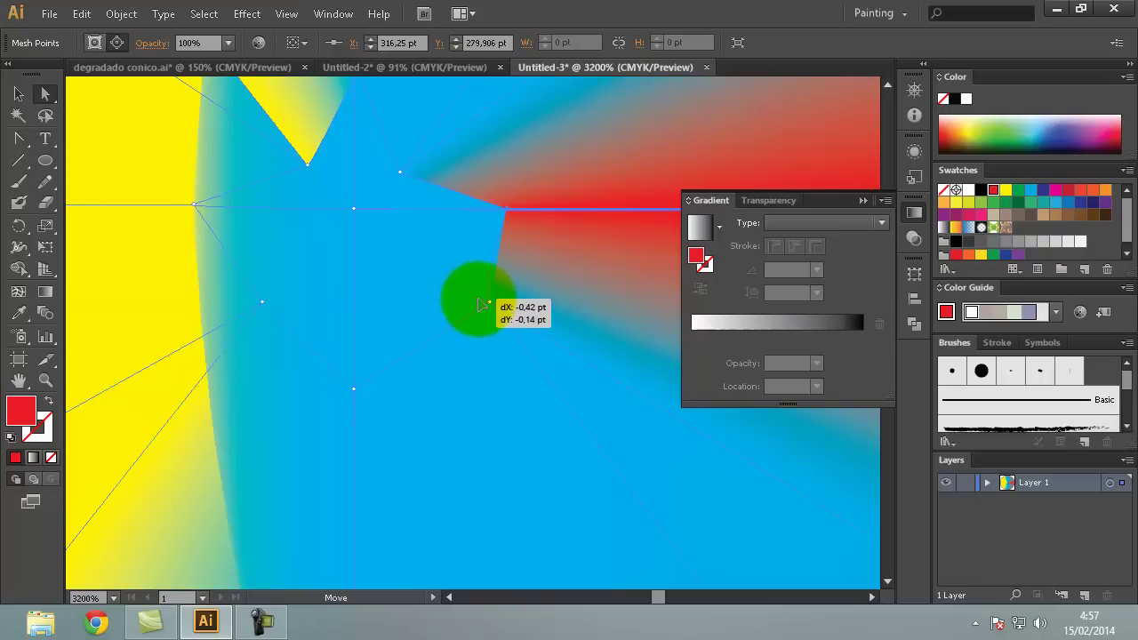
pyautogui.moveTo(490, 308); pyautogui.dragTo(400, 278)
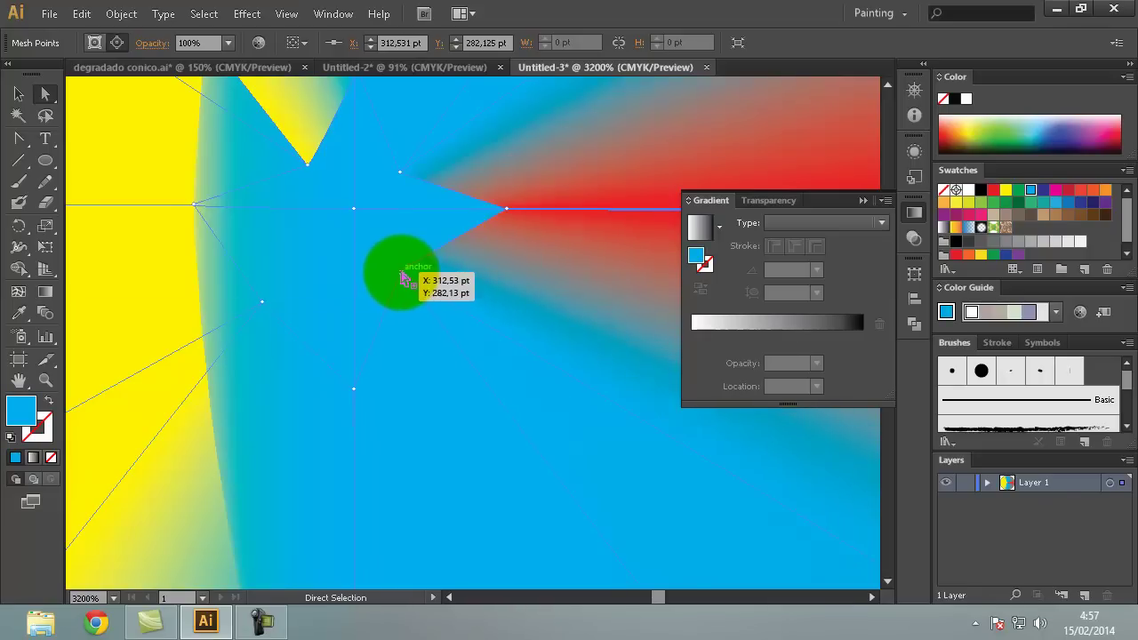
pyautogui.moveTo(353, 394)
pyautogui.mouseDown()
pyautogui.moveTo(354, 290)
pyautogui.moveTo(263, 304)
pyautogui.moveTo(315, 254)
pyautogui.moveTo(194, 211)
pyautogui.moveTo(300, 215)
pyautogui.moveTo(264, 106)
pyautogui.moveTo(300, 165)
pyautogui.moveTo(336, 191)
pyautogui.mouseUp()
pyautogui.click(309, 169)
# - Zoom out, deselect the mesh circle, and view the whole yellow-blue-red conical gradient at 100%
pyautogui.scroll(-2, 336, 190)
pyautogui.scroll(-2, 334, 190)
pyautogui.scroll(-3, 331, 190)
pyautogui.scroll(-5, 327, 189)
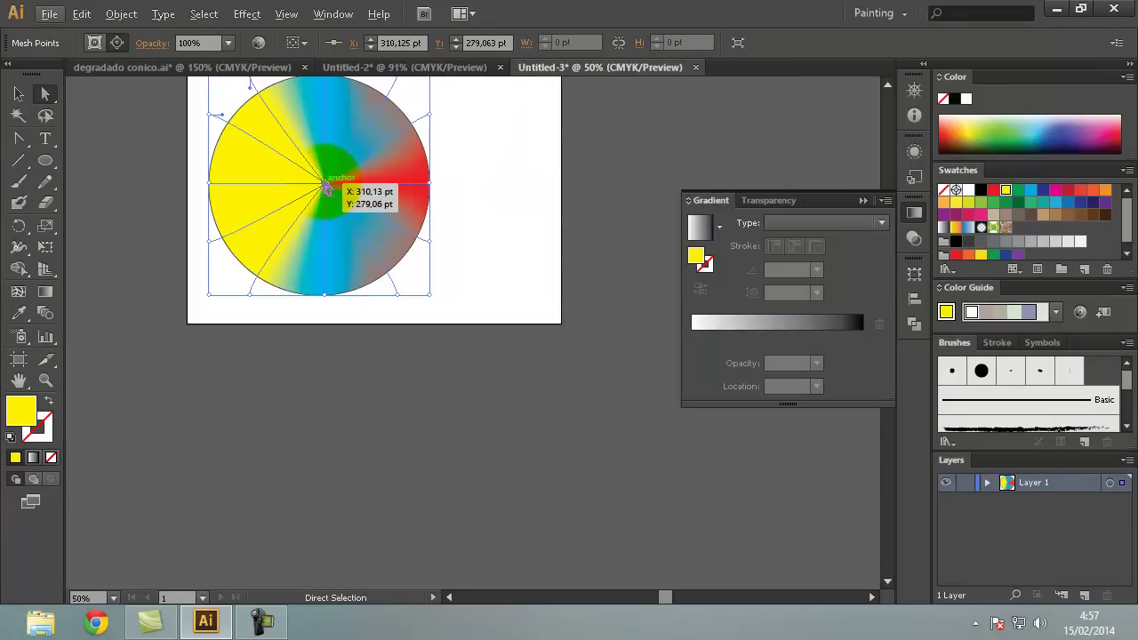
pyautogui.click(482, 177)
pyautogui.click(888, 85)
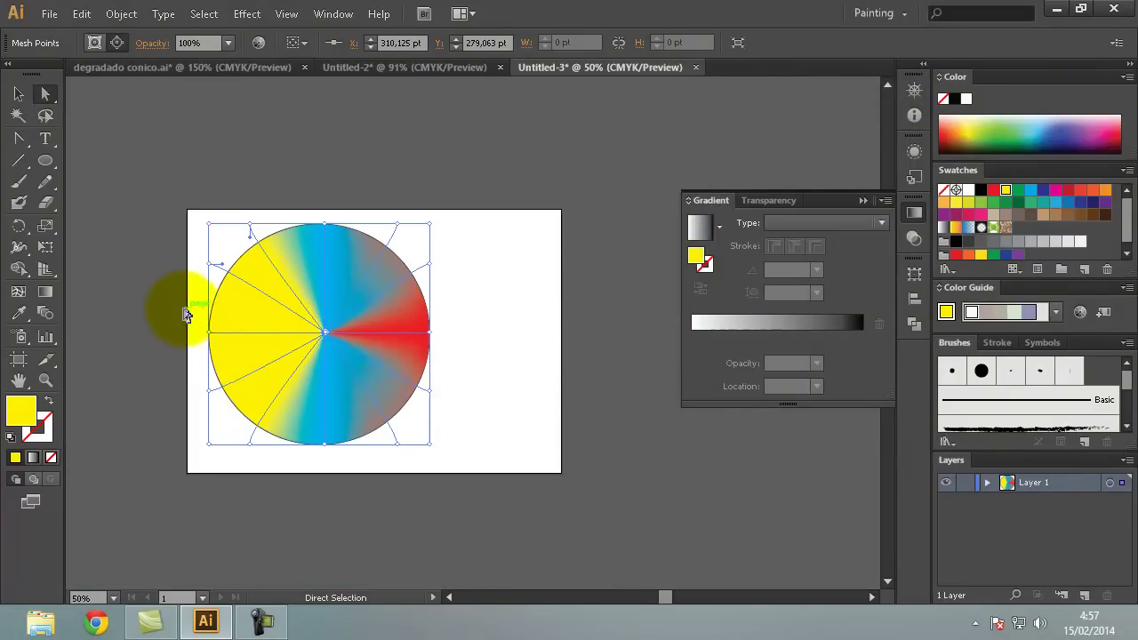
pyautogui.click(187, 315)
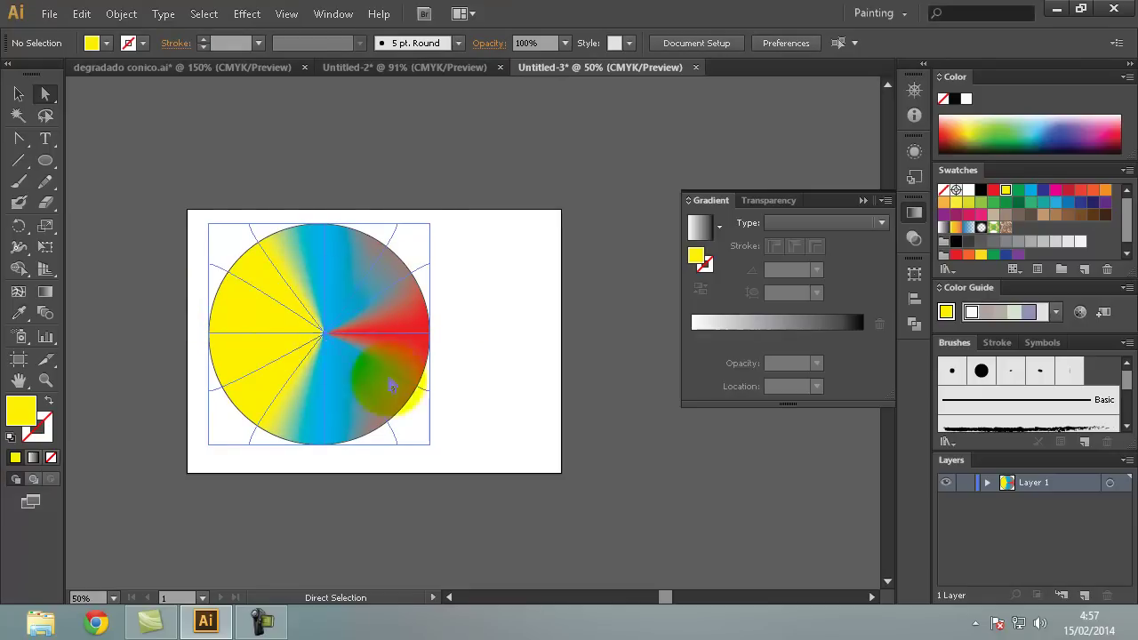
pyautogui.scroll(1, 283, 351)
pyautogui.scroll(1, 286, 345)
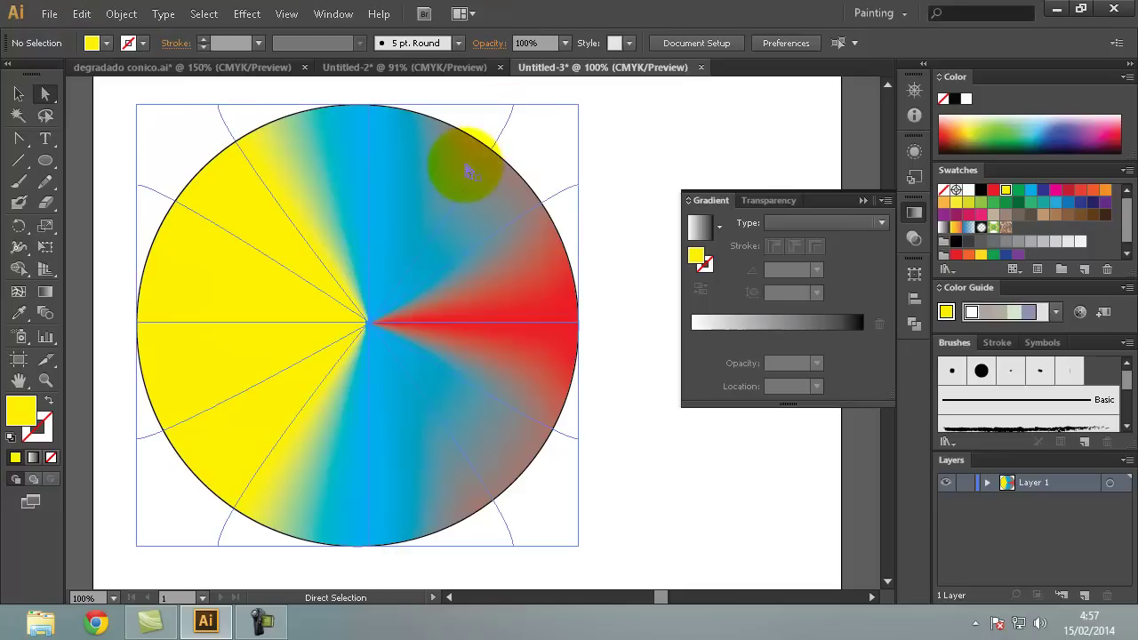
# - Adjust the direction handles of the top-right and top-left edge mesh points
pyautogui.click(484, 147)
pyautogui.click(513, 107)
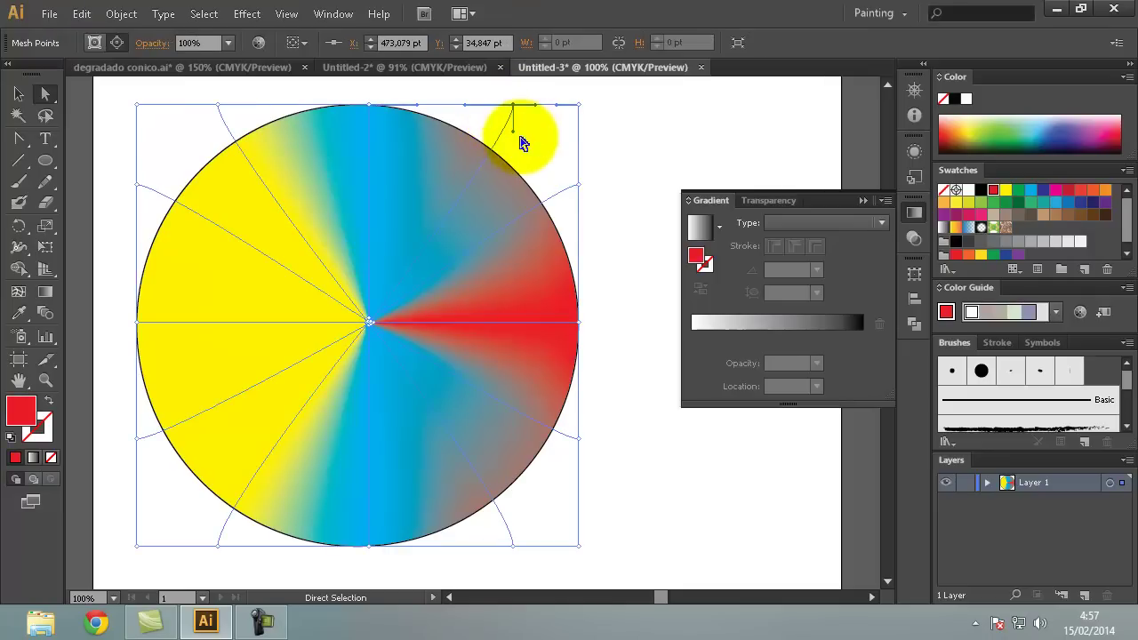
pyautogui.moveTo(515, 133); pyautogui.dragTo(495, 137)
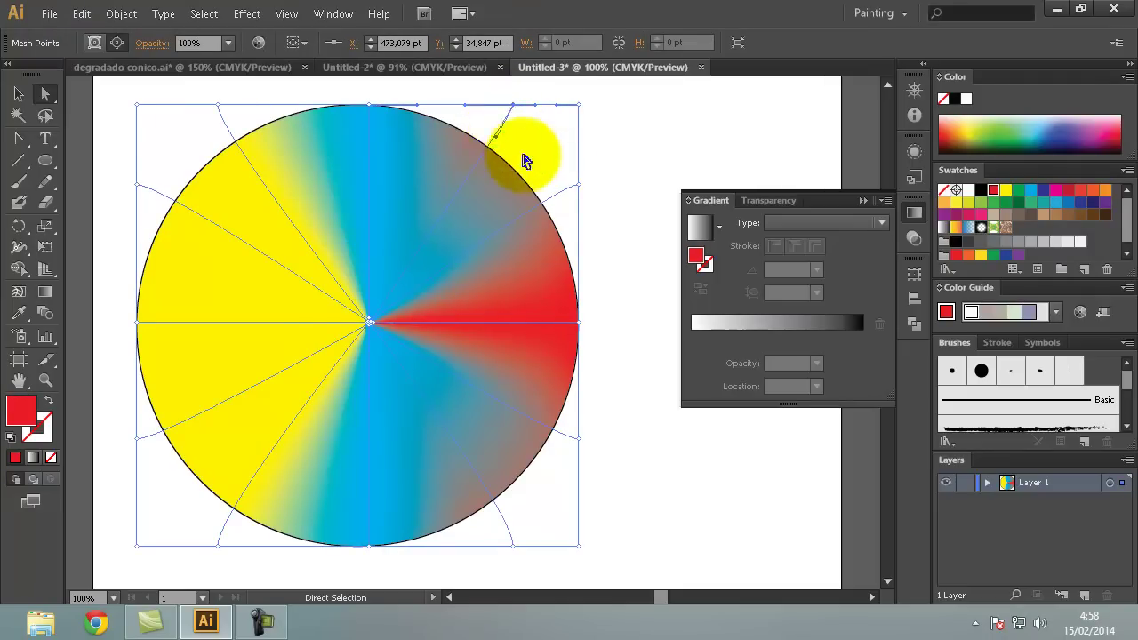
pyautogui.moveTo(578, 188); pyautogui.dragTo(552, 205)
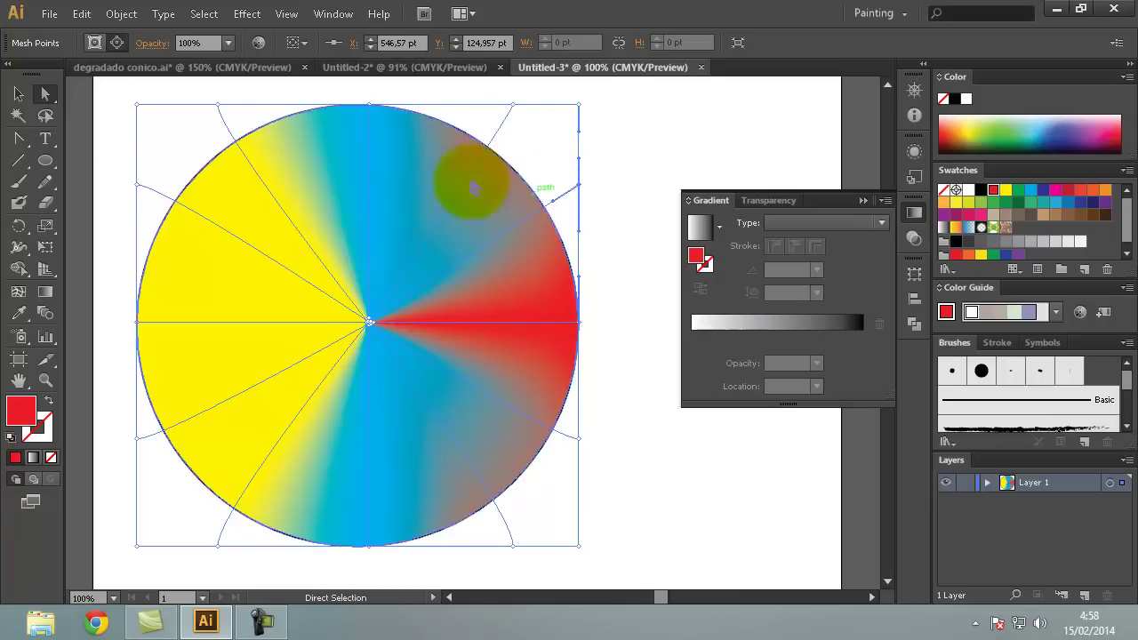
pyautogui.click(216, 108)
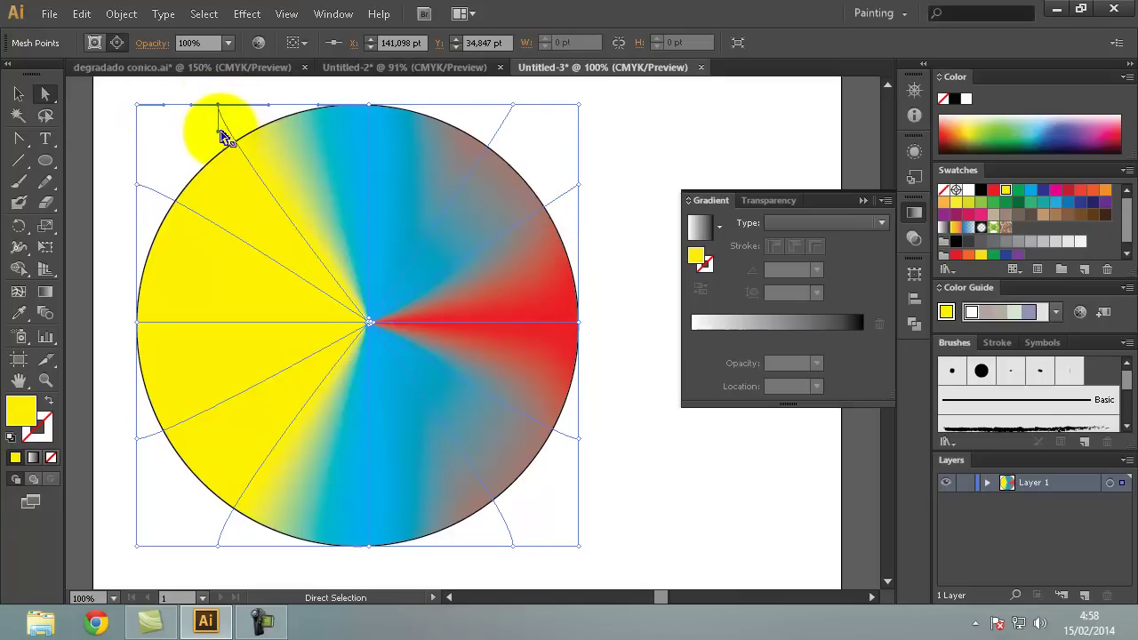
pyautogui.moveTo(216, 132); pyautogui.dragTo(236, 138)
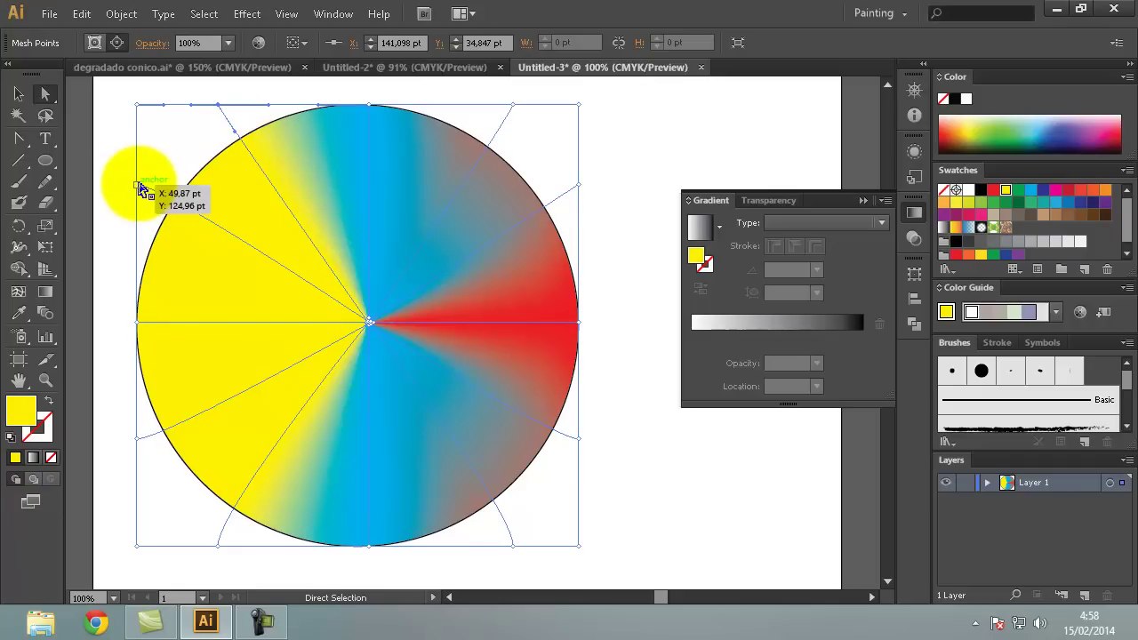
pyautogui.moveTo(167, 190); pyautogui.dragTo(170, 208)
# - Reshape the handles of the right, bottom-right, bottom-left and left edge mesh points
pyautogui.click(579, 442)
pyautogui.moveTo(557, 444); pyautogui.dragTo(560, 438)
pyautogui.click(515, 547)
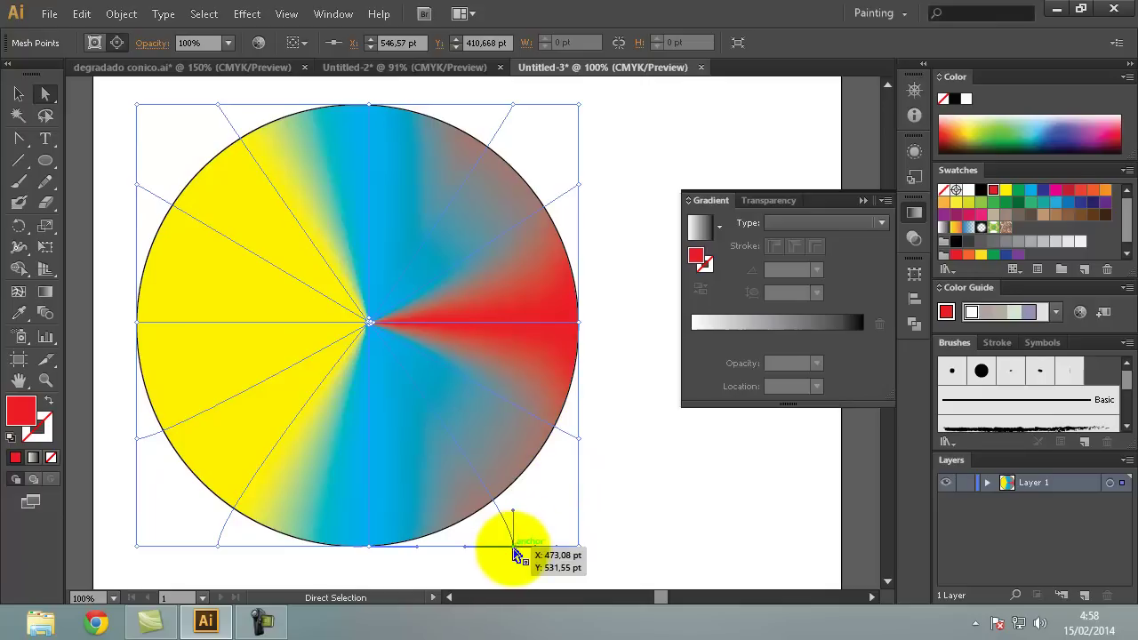
pyautogui.moveTo(519, 517); pyautogui.dragTo(488, 517)
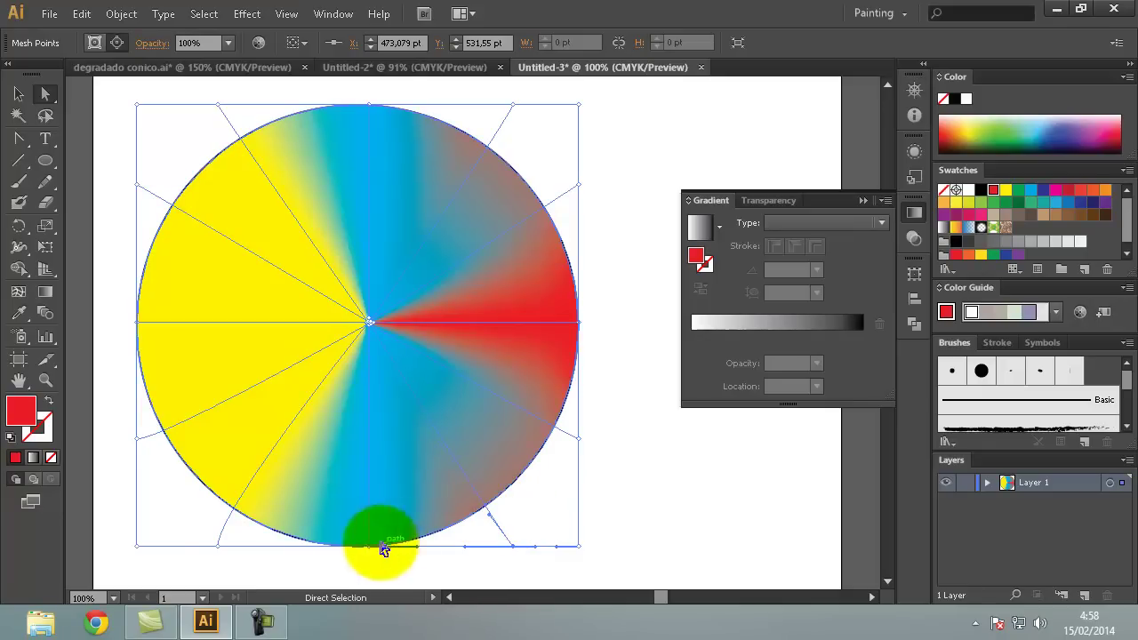
pyautogui.click(218, 546)
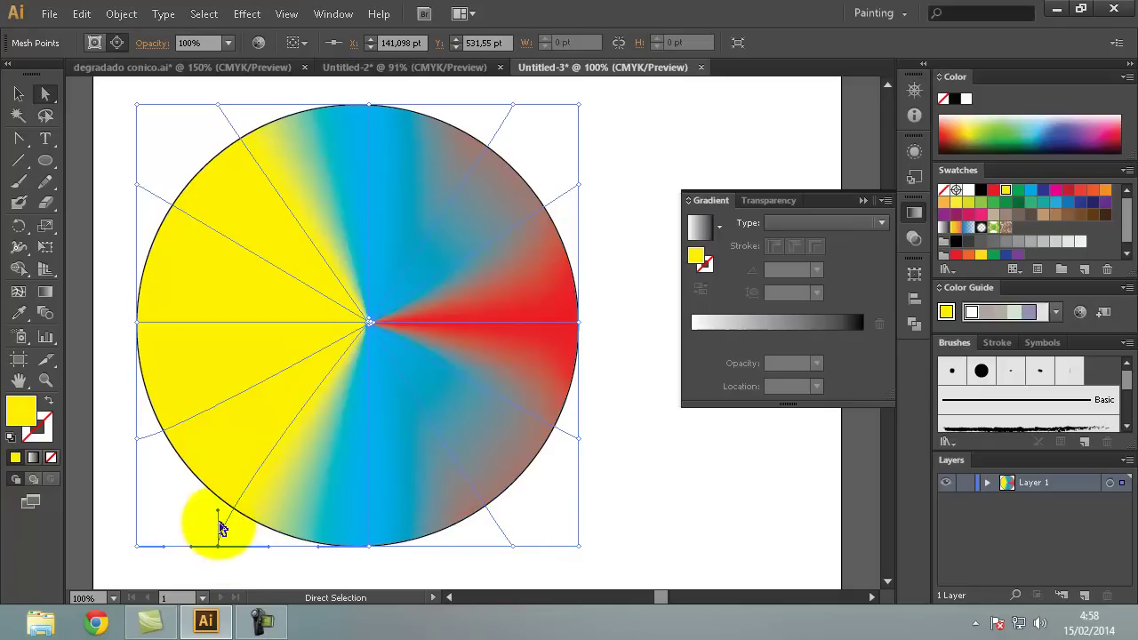
pyautogui.moveTo(220, 513); pyautogui.dragTo(259, 479)
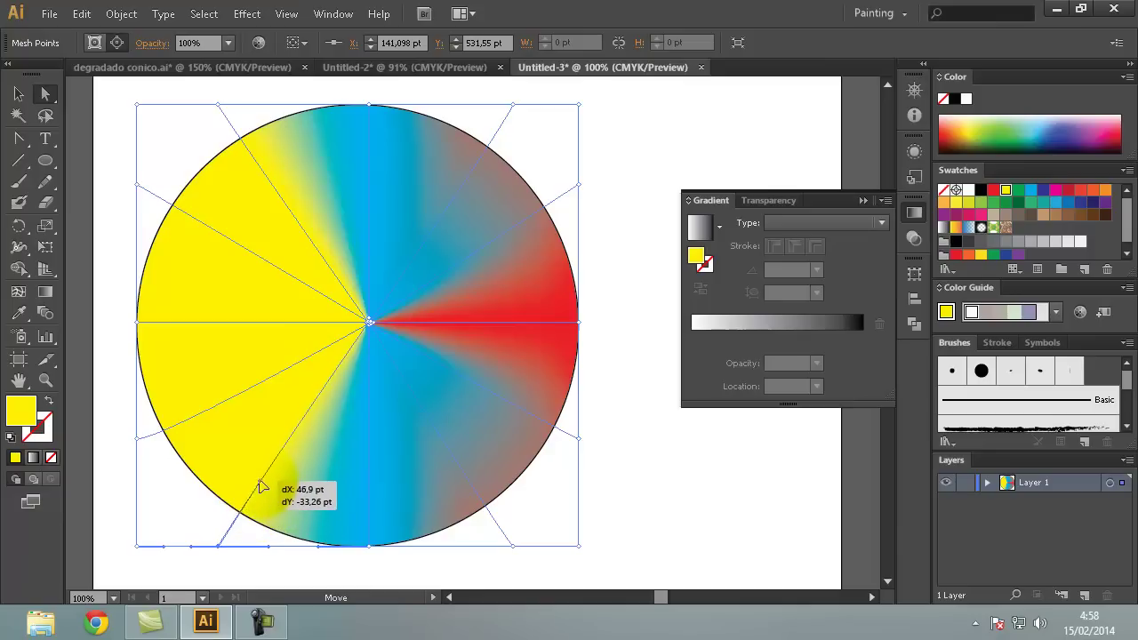
pyautogui.click(138, 438)
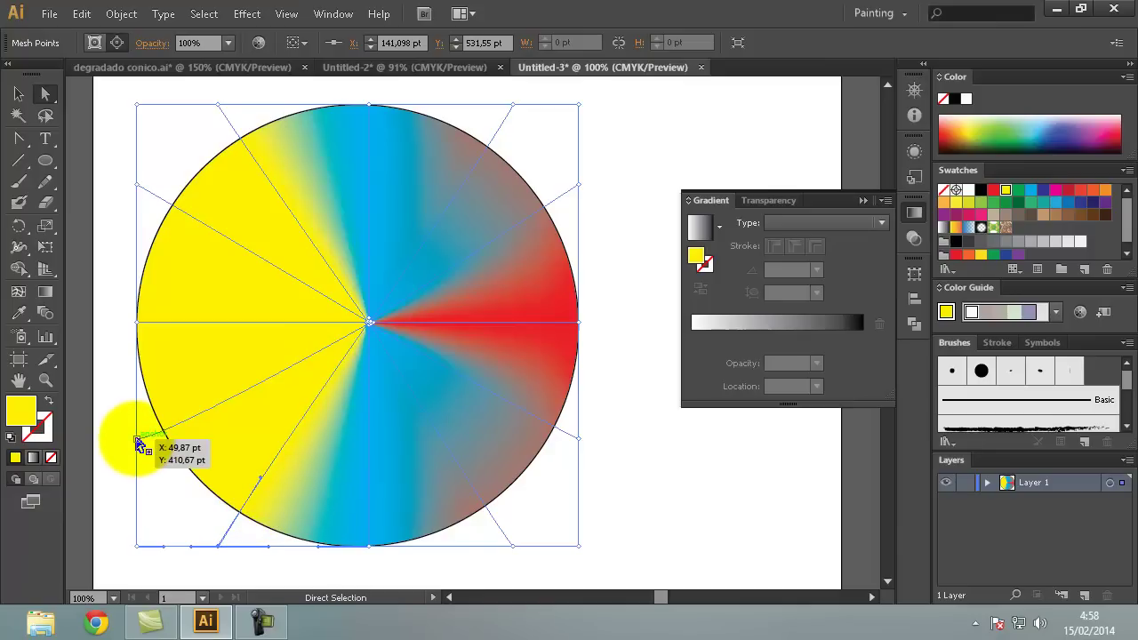
pyautogui.moveTo(164, 439); pyautogui.dragTo(175, 419)
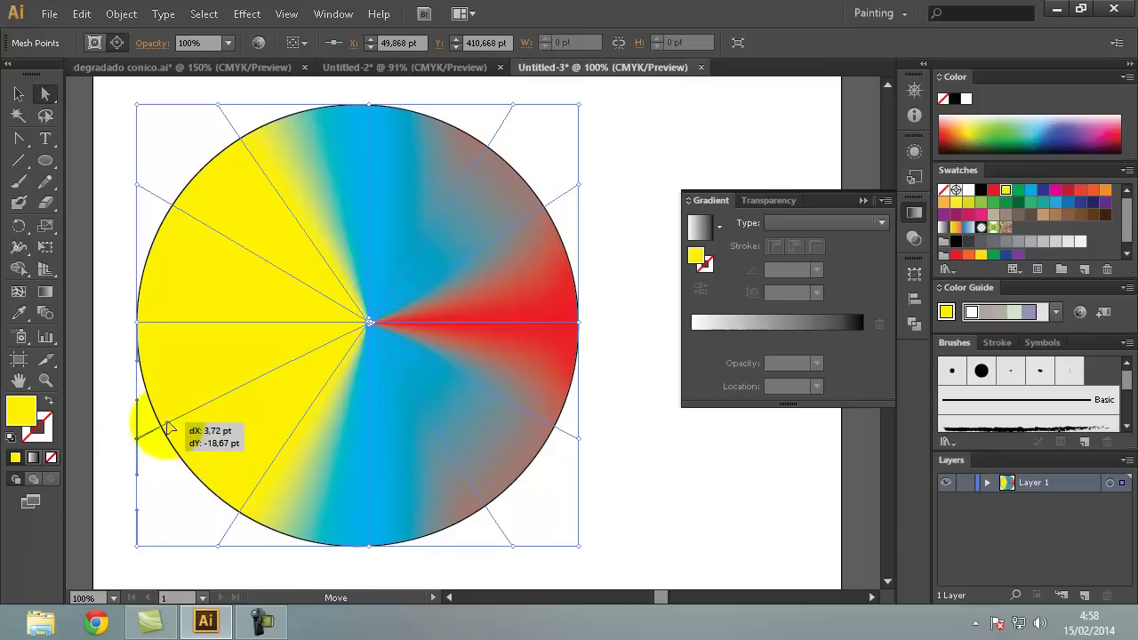